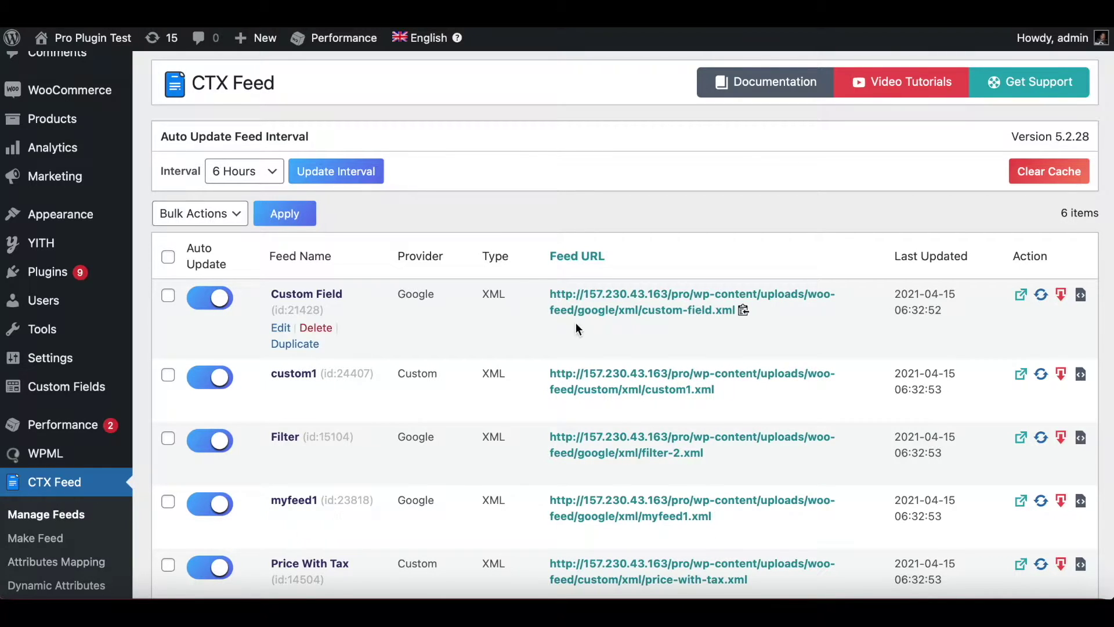
Locate the custom1 feed among the six XML feeds on Manage Feeds.
mouse_move(267, 392)
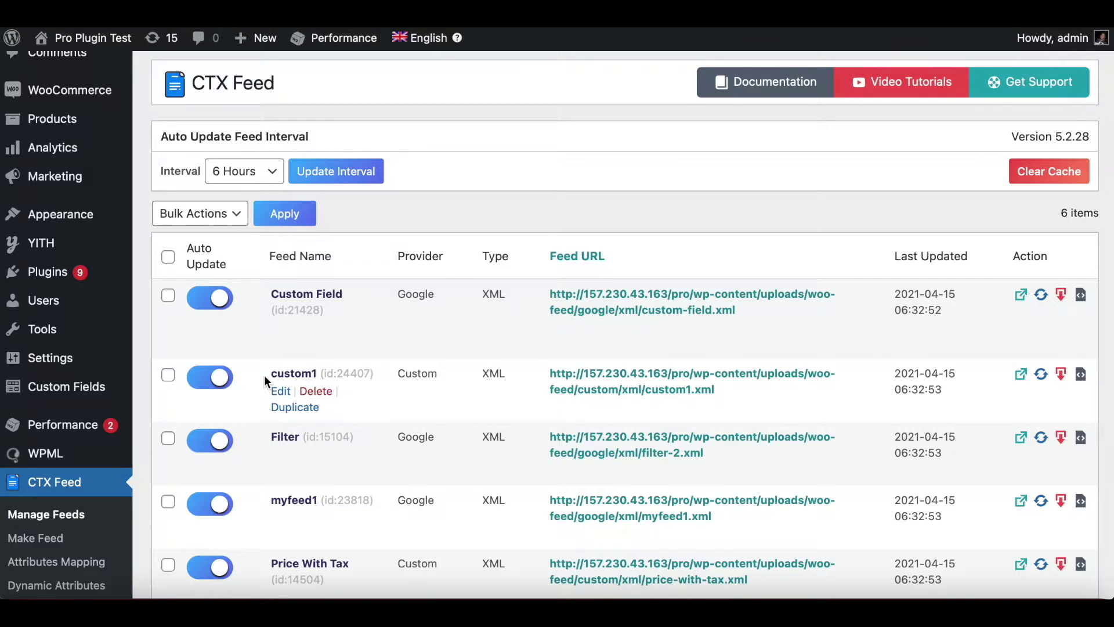
Open custom1's edit page and show its still-empty Advanced Filter tab.
left_click(294, 375)
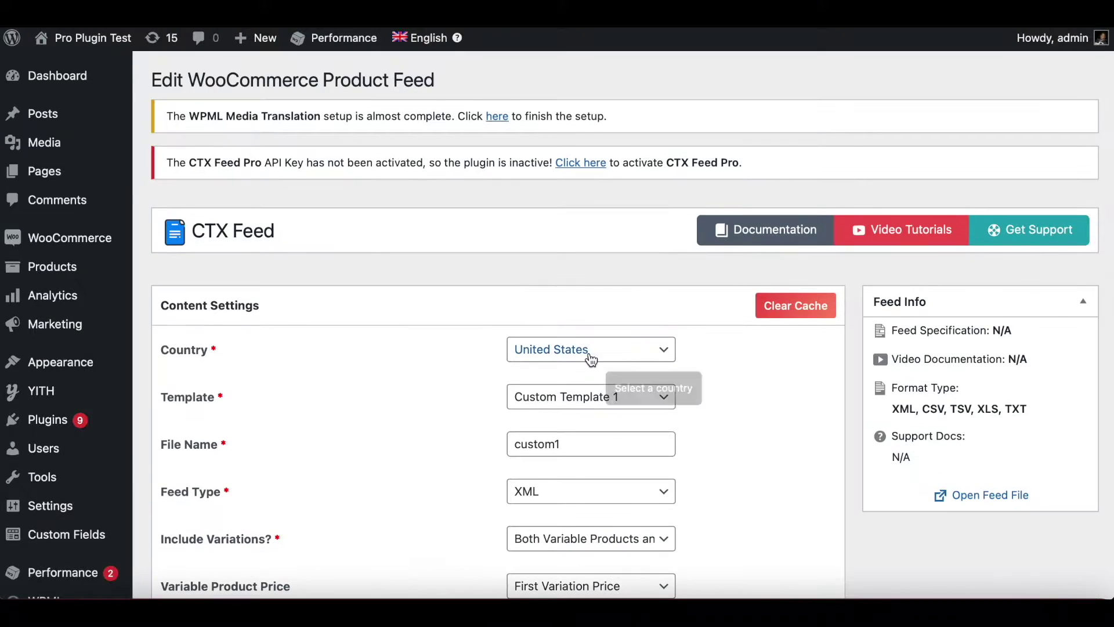
scroll(779, 404, "down", 1)
scroll(779, 404, "down", 8)
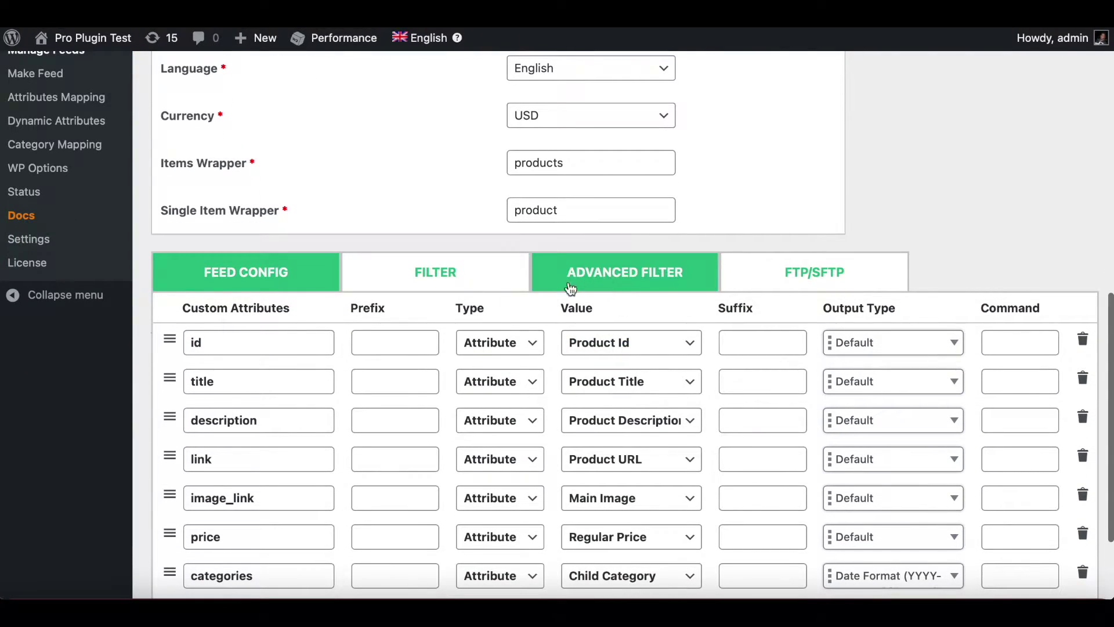
left_click(622, 287)
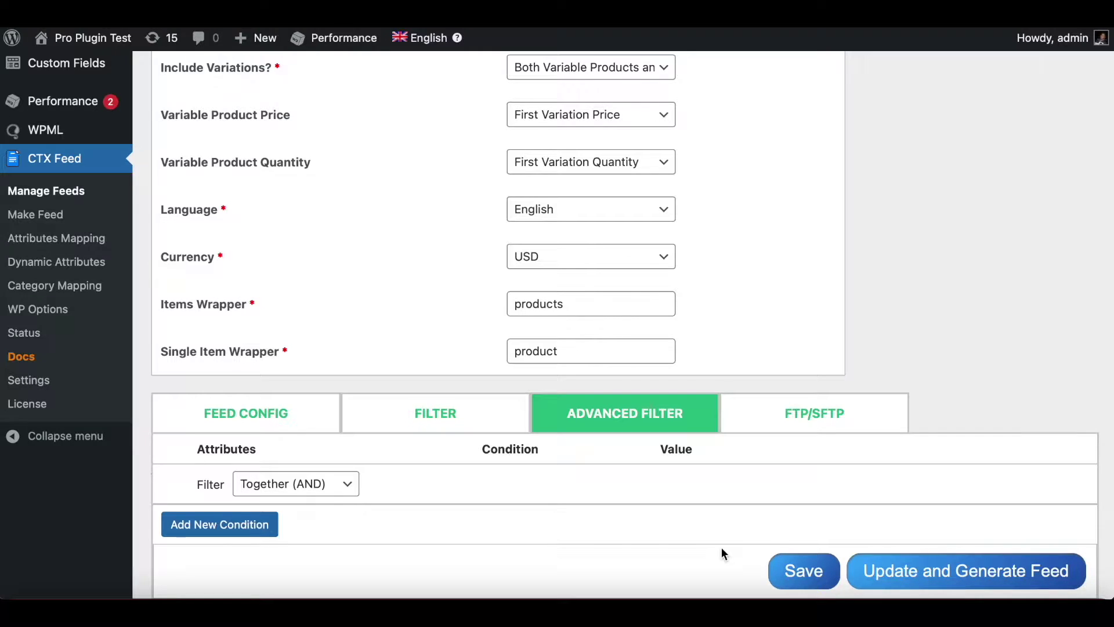
Add a filter condition: Product Title contains 'Winter'.
key("Tab")
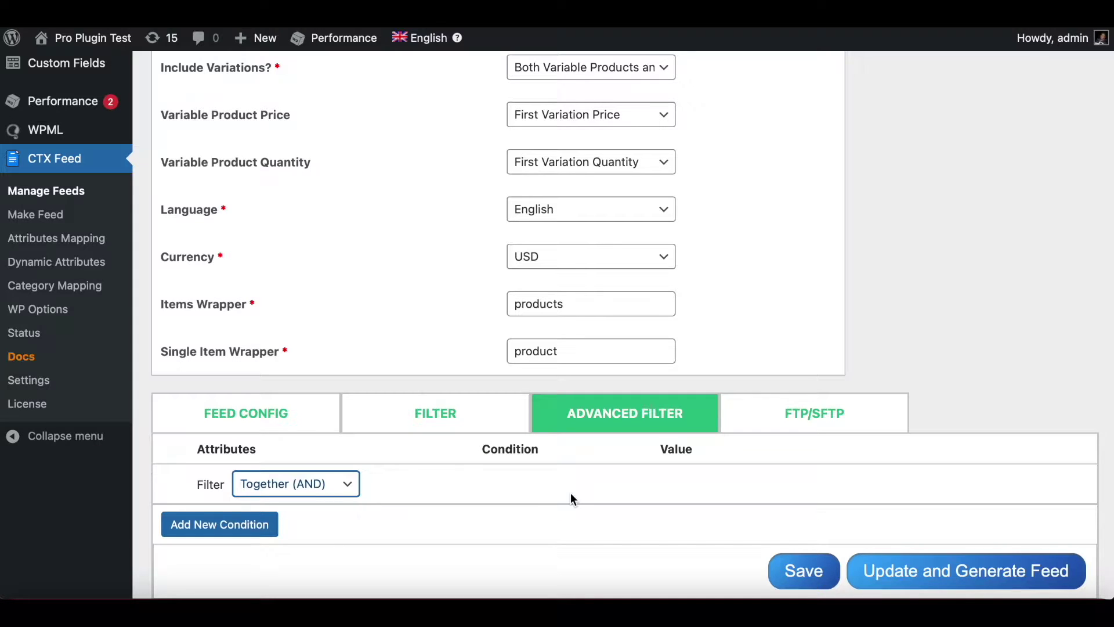
left_click(244, 528)
scroll(511, 490, "down", 1)
left_click(355, 494)
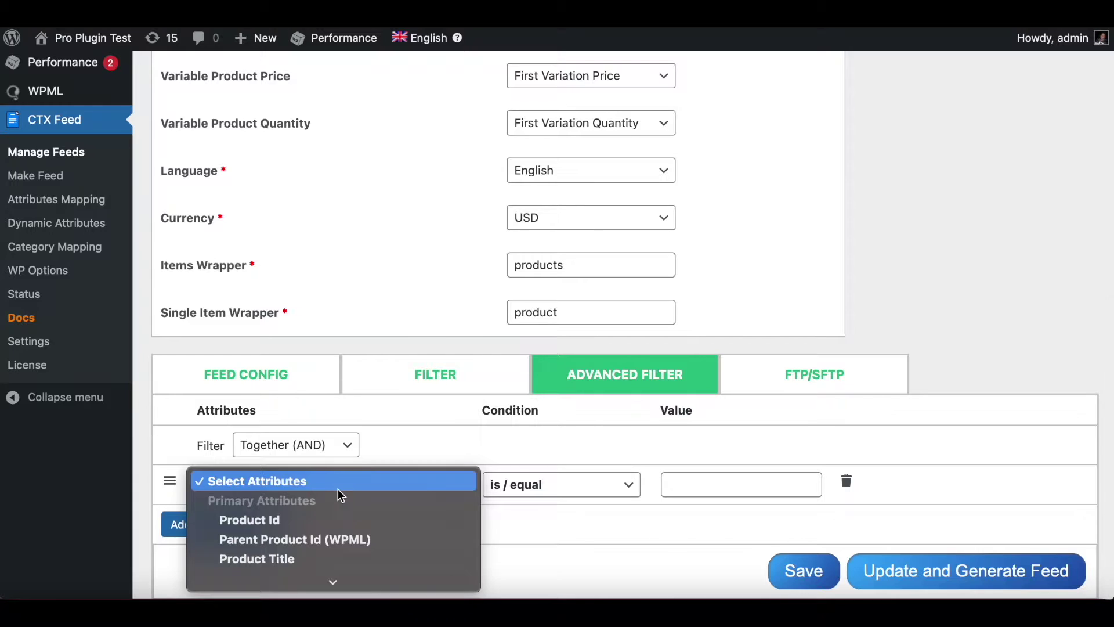
left_click(291, 560)
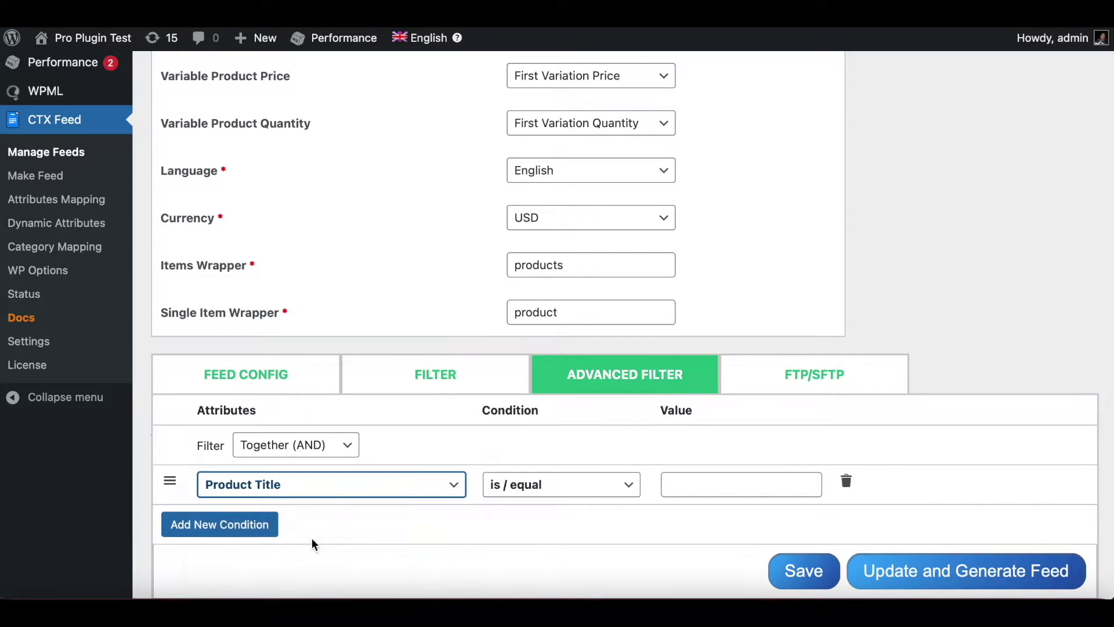
left_click(534, 490)
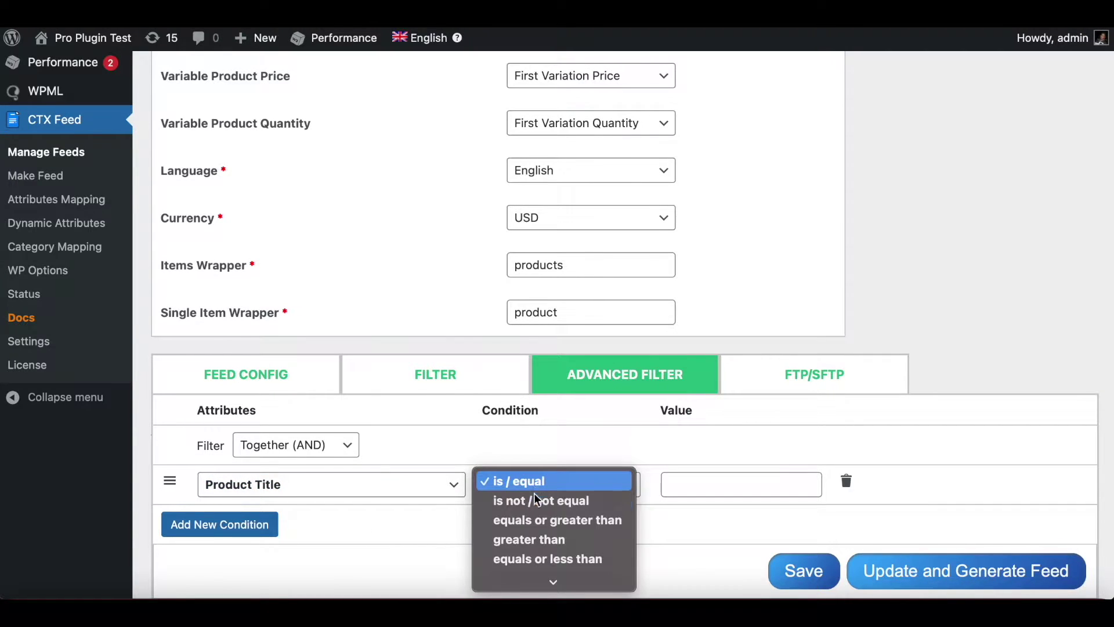
scroll(537, 523, "down", 2)
left_click(518, 559)
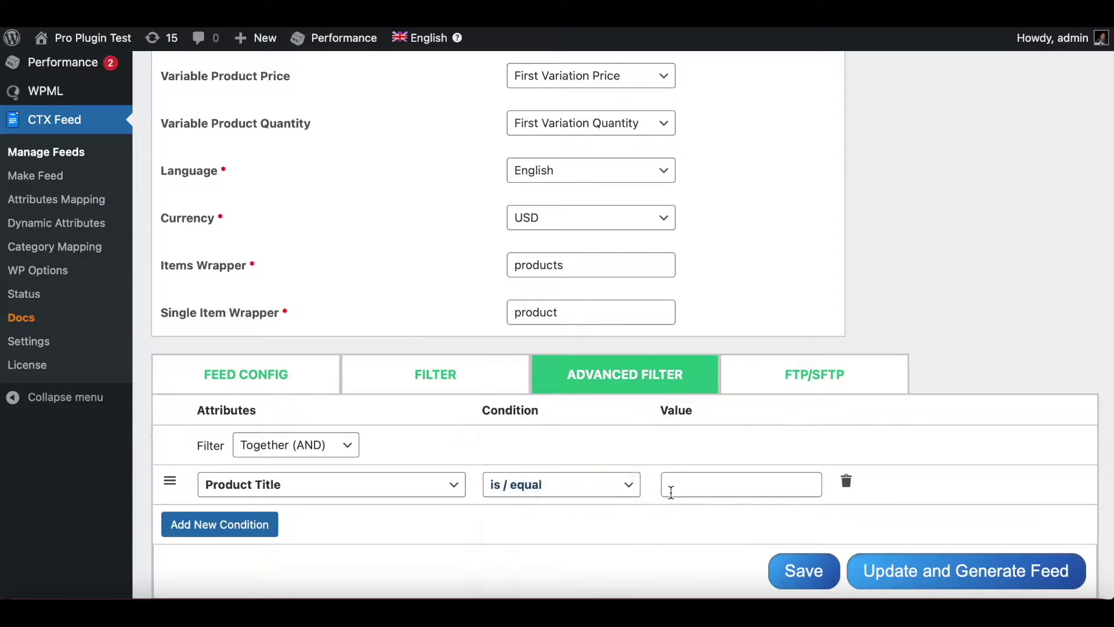
left_click(693, 488)
type("Winter")
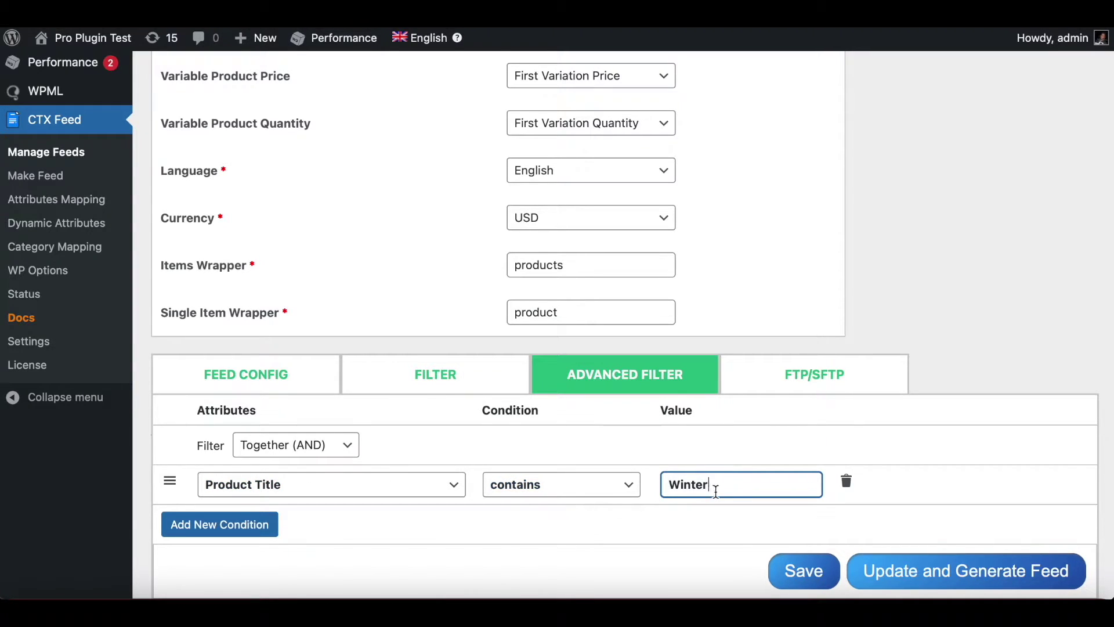
left_click(351, 572)
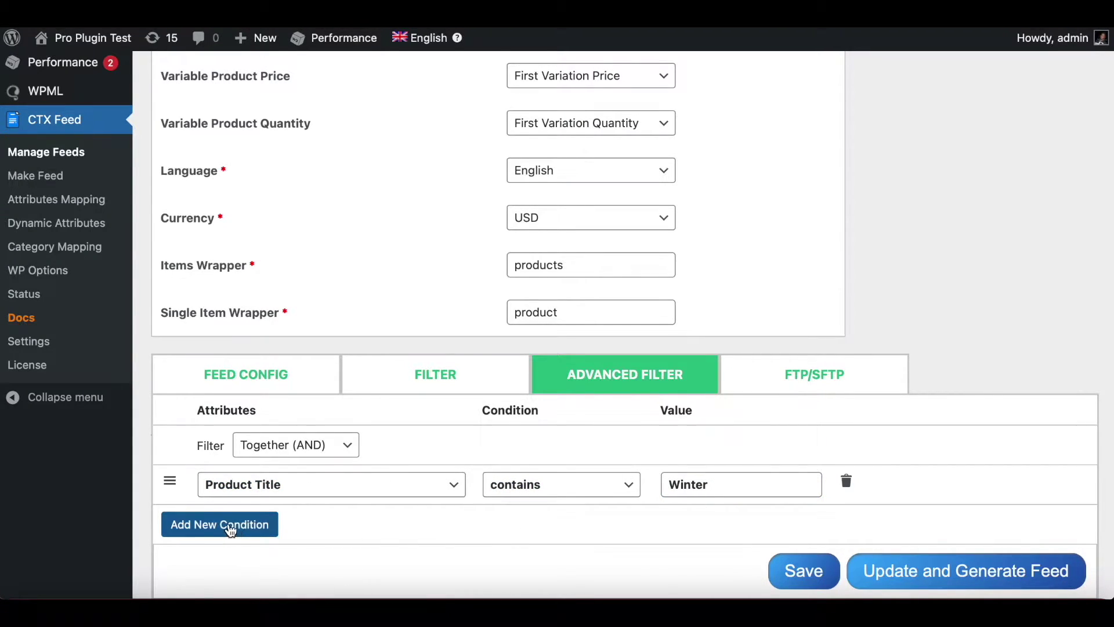
Add a second condition, Quantity equals or greater than 5, and save the feed.
left_click(236, 525)
left_click(293, 526)
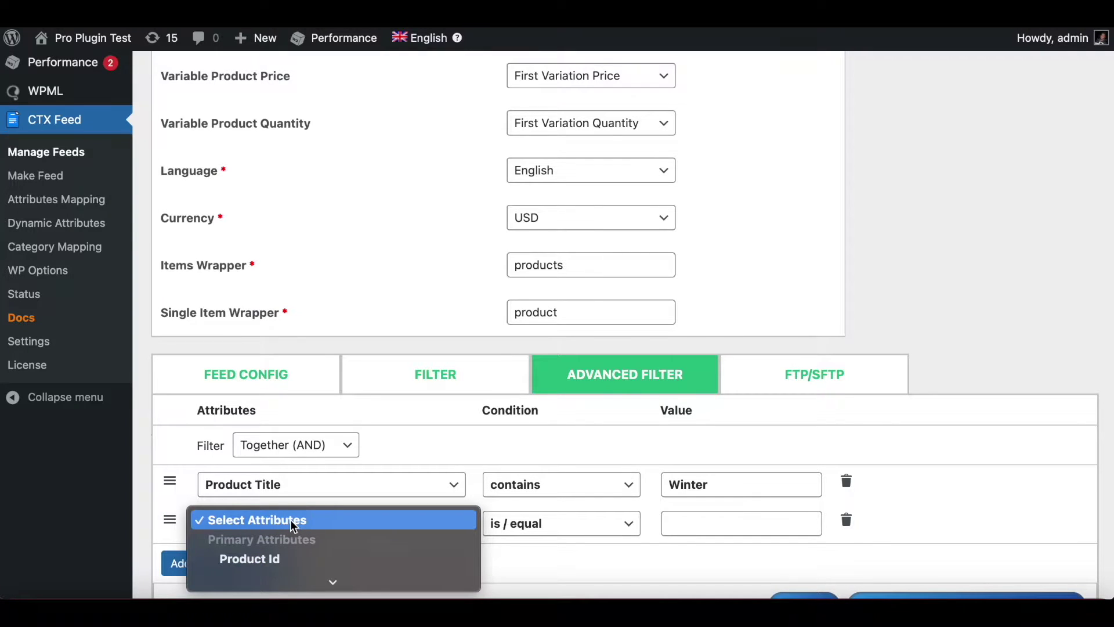
scroll(294, 527, "down", 10)
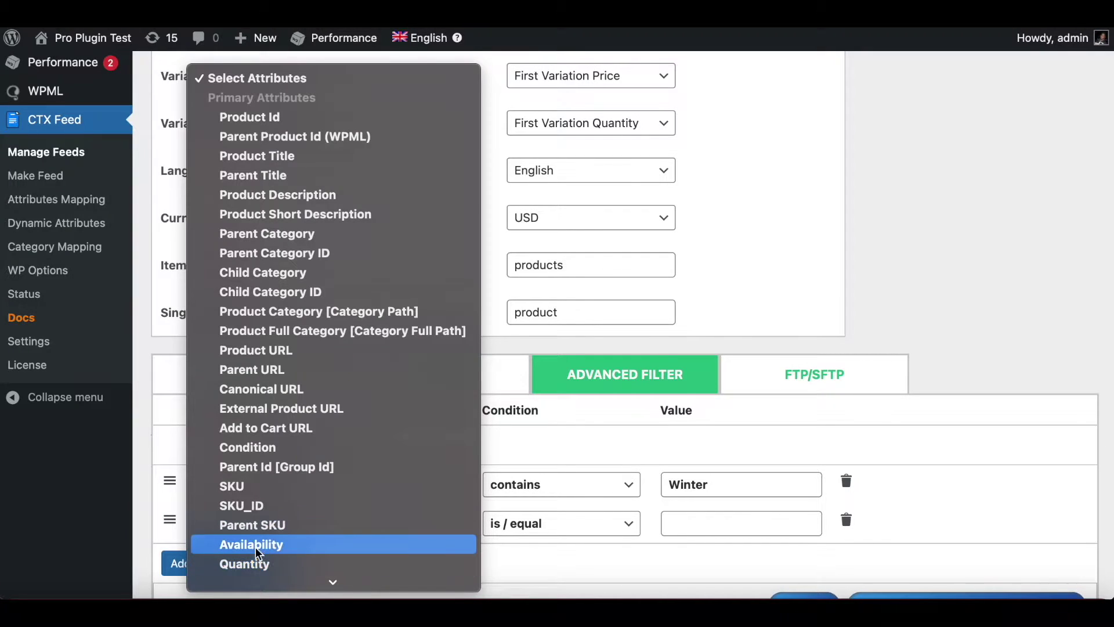
left_click(256, 564)
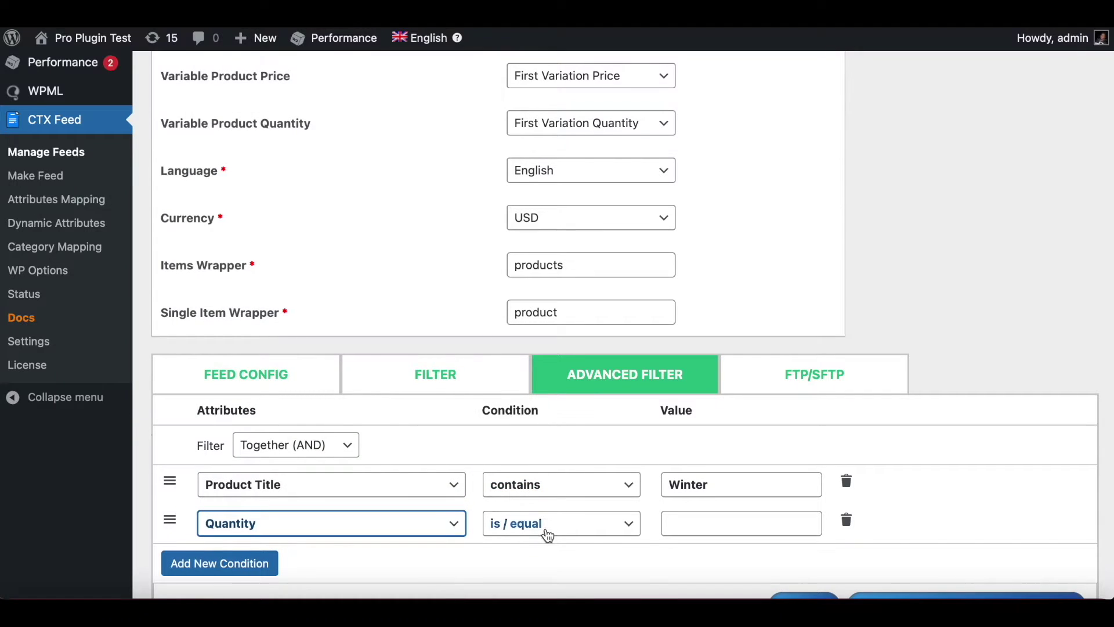
left_click(546, 528)
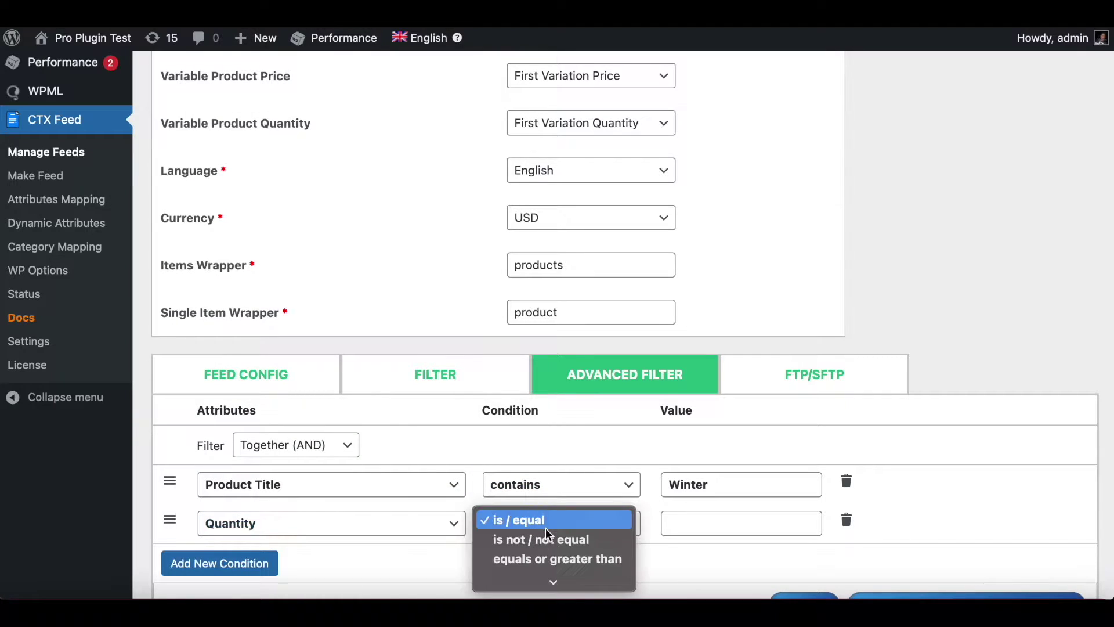
left_click(547, 560)
left_click(683, 524)
type("5")
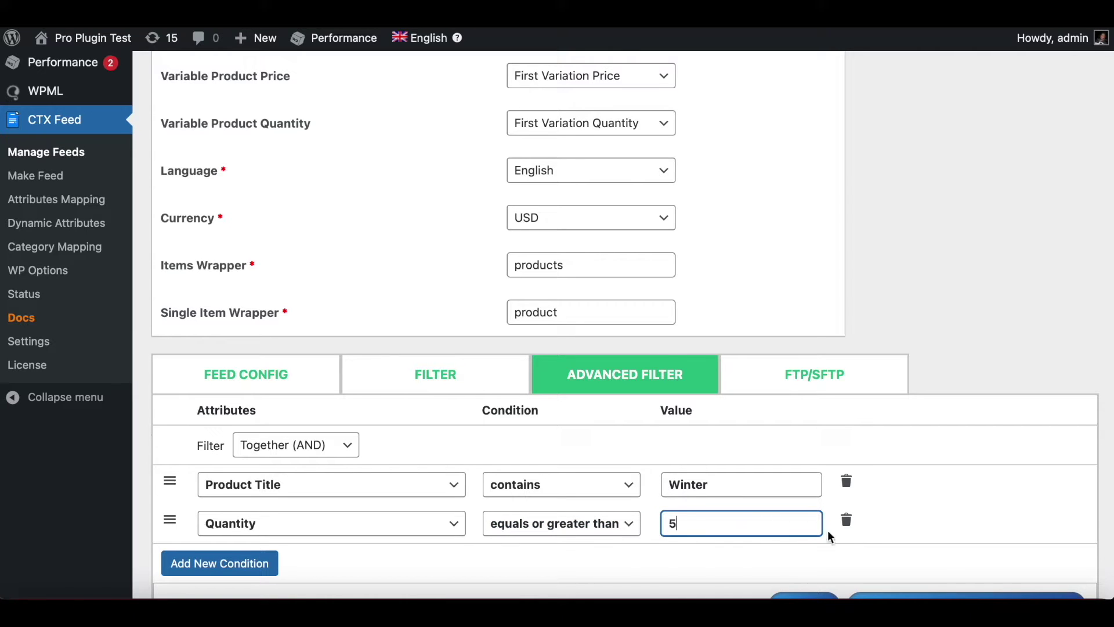
scroll(913, 535, "down", 2)
left_click(820, 570)
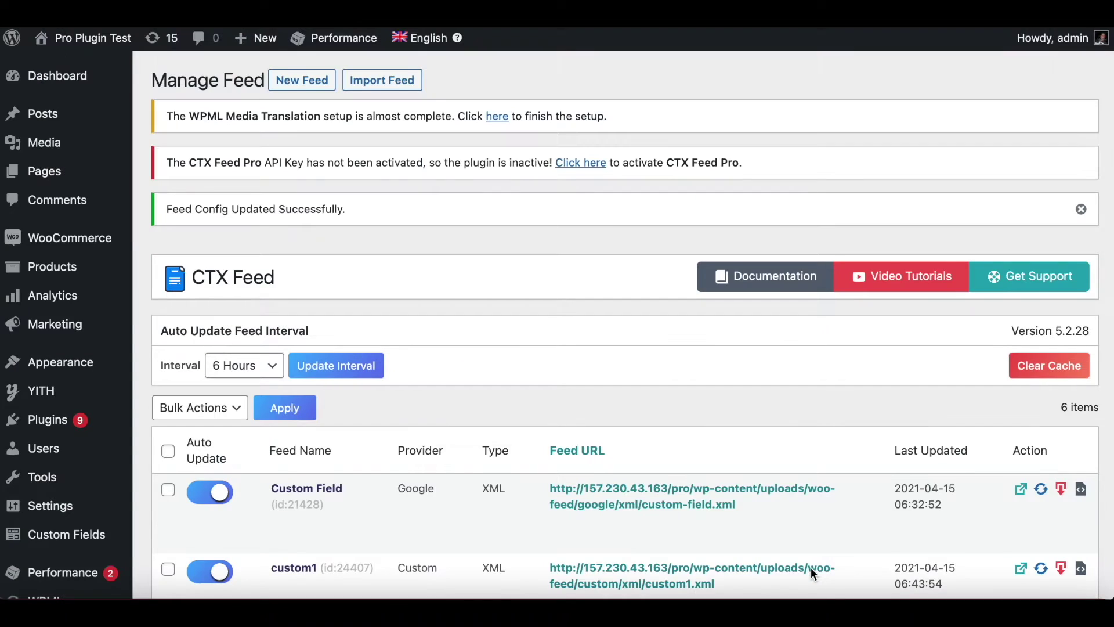
Reopen custom1's Advanced Filter tab to confirm both conditions were kept.
scroll(810, 566, "down", 4)
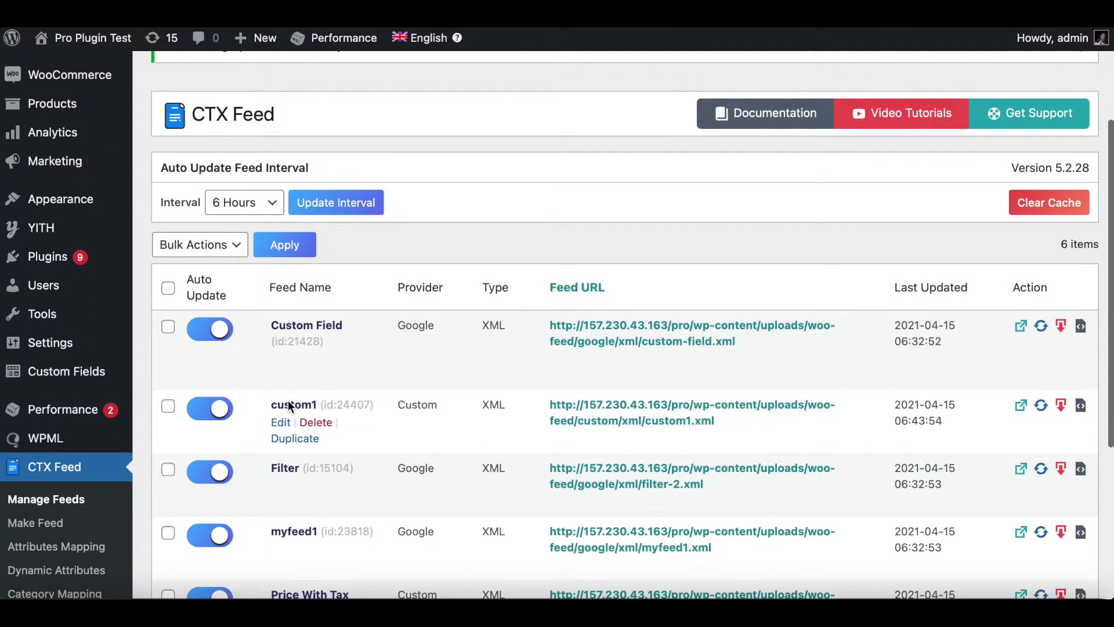
scroll(674, 384, "down", 10)
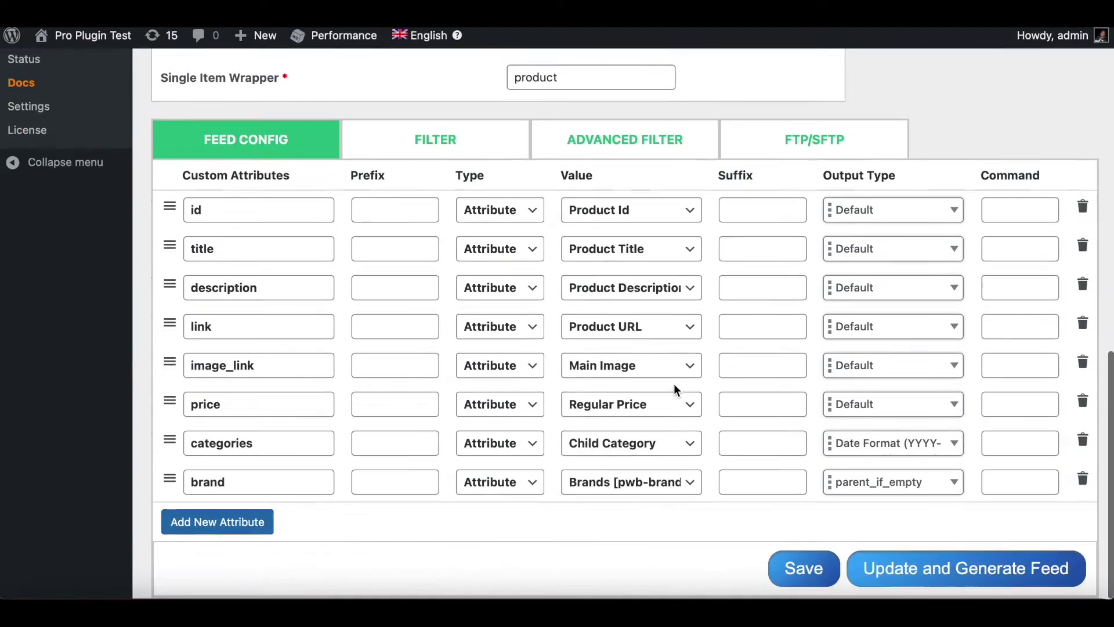
left_click(624, 143)
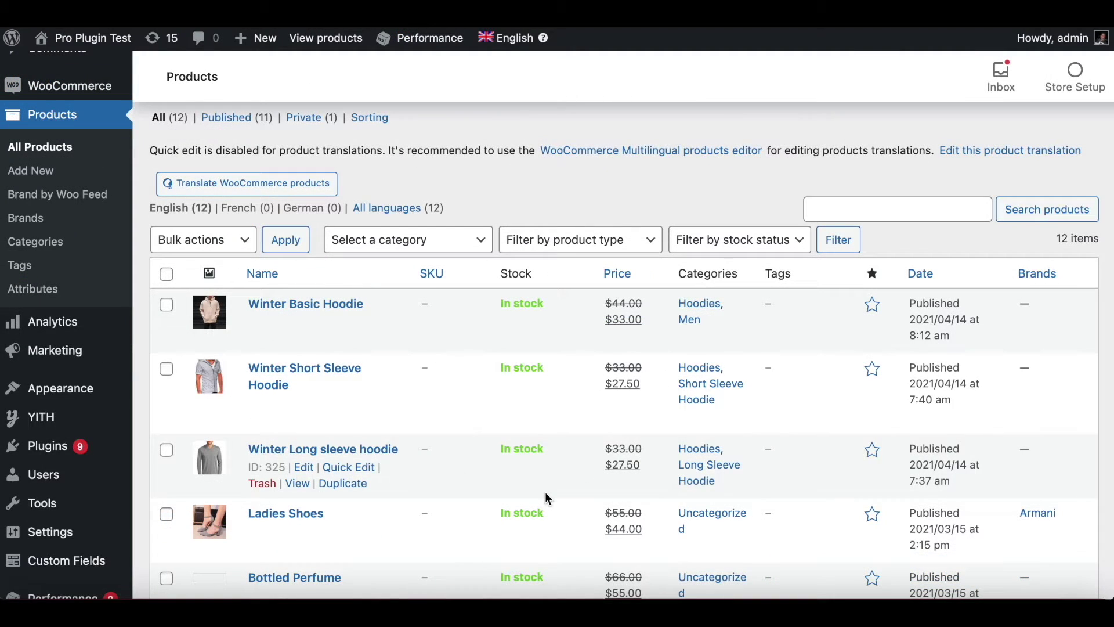
Look through the 12 products and open Winter Basic Hoodie for editing.
scroll(486, 382, "down", 5)
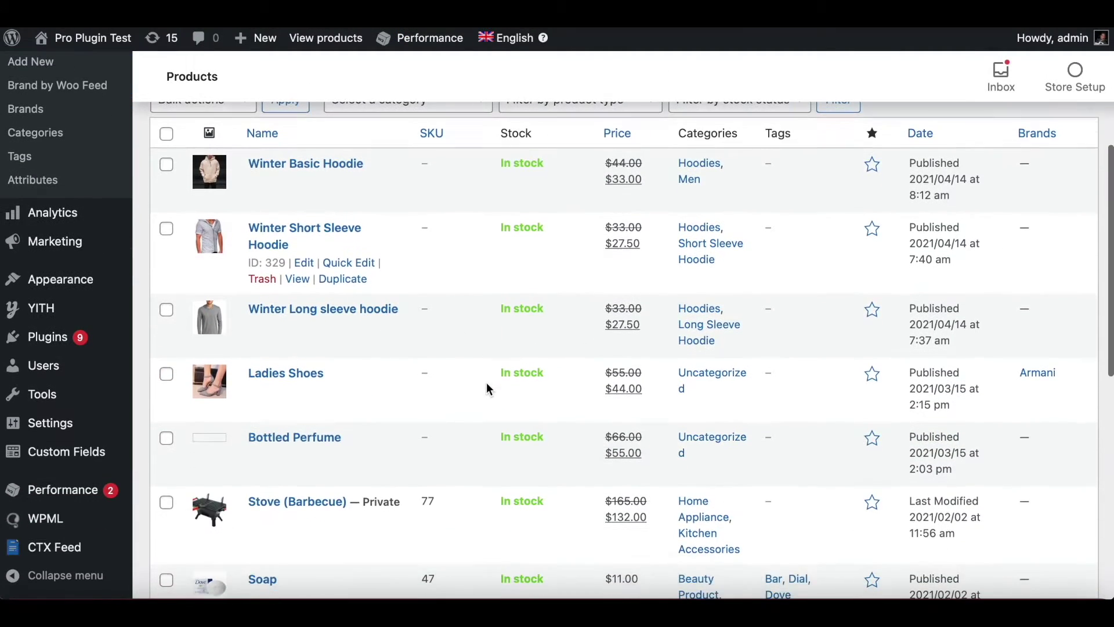
scroll(486, 388, "down", 8)
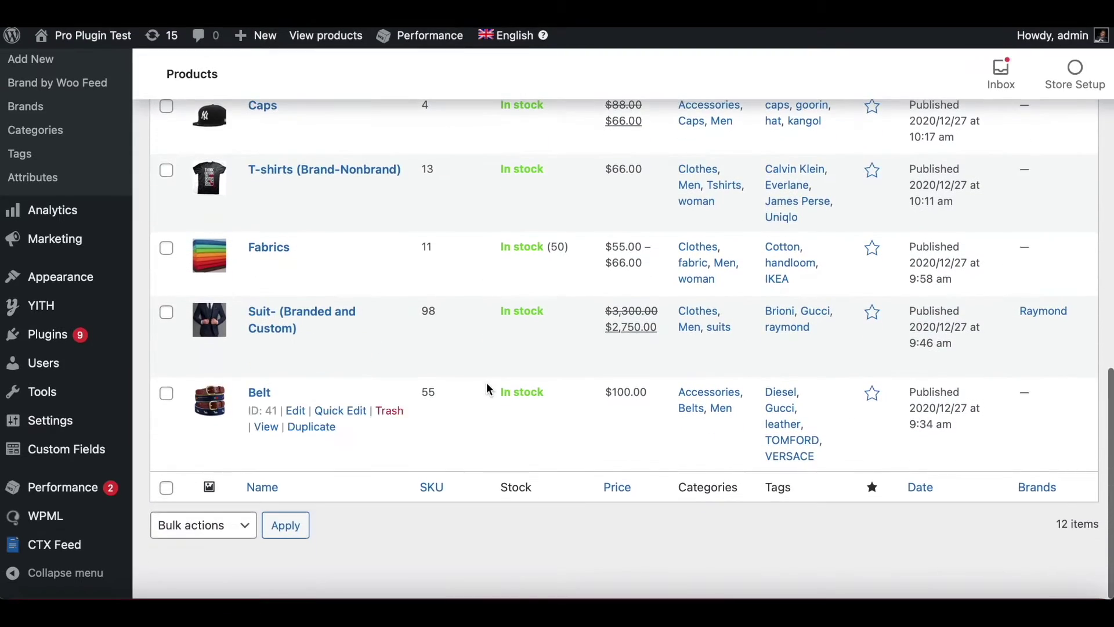
scroll(486, 388, "up", 2)
scroll(487, 387, "up", 8)
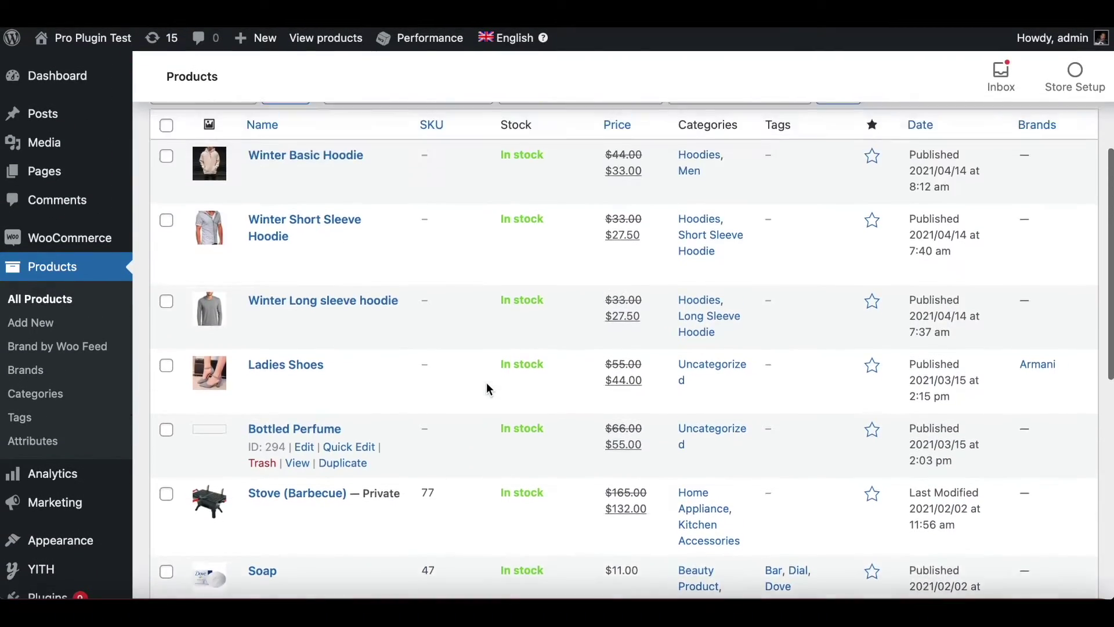
scroll(486, 387, "down", 1)
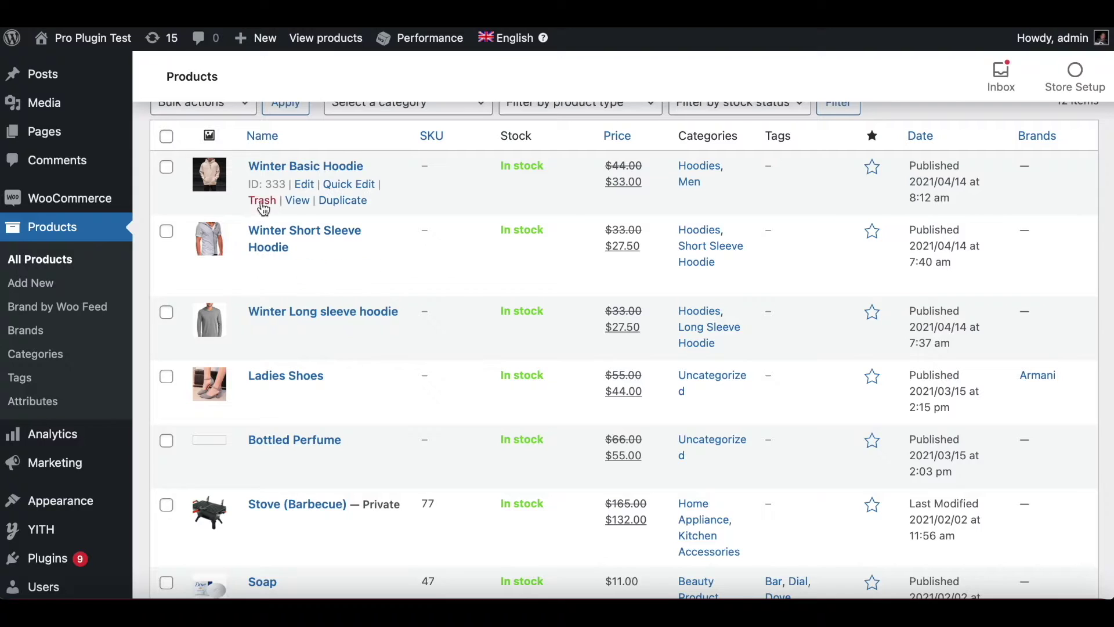
left_click(274, 170)
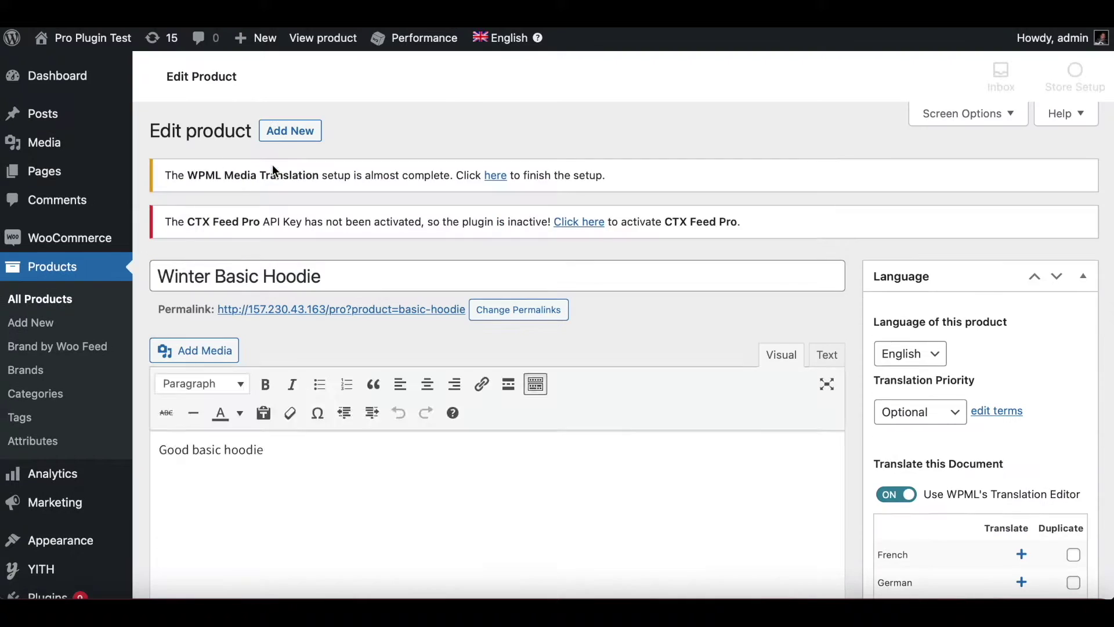
Enable Manage stock on Winter Basic Hoodie with stock quantity 6 and update it.
scroll(430, 266, "down", 1)
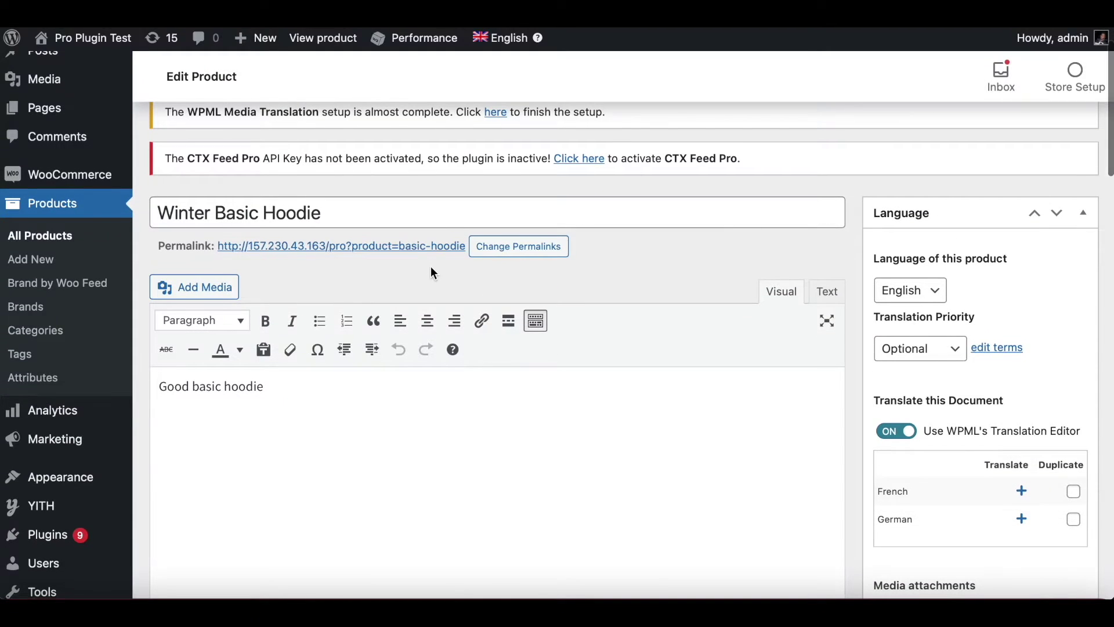
scroll(431, 266, "down", 3)
scroll(430, 266, "down", 5)
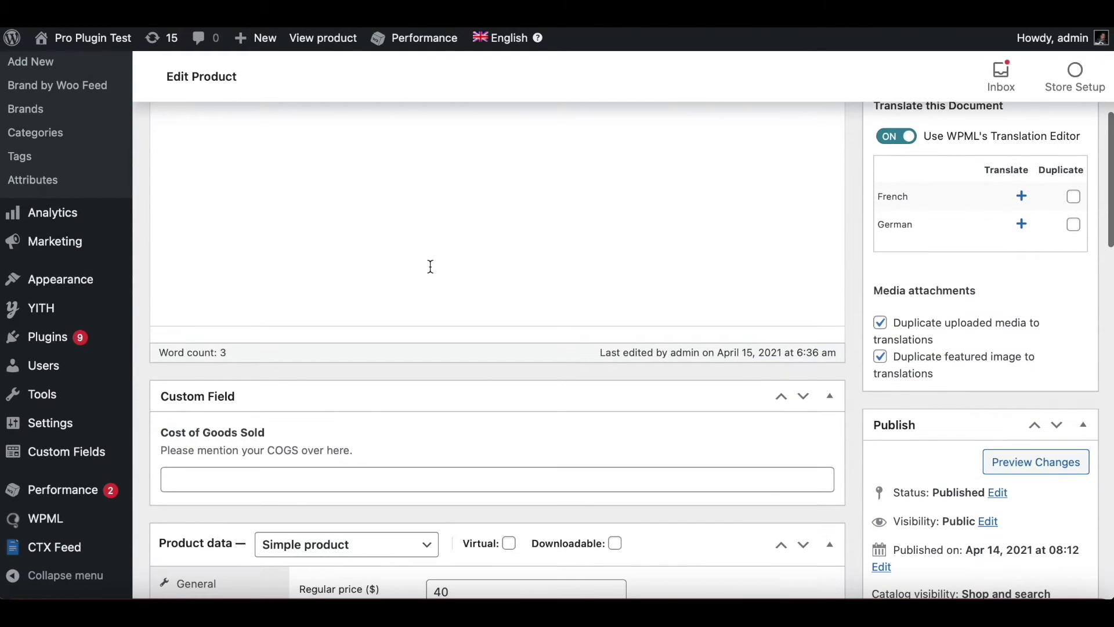
scroll(432, 273, "down", 2)
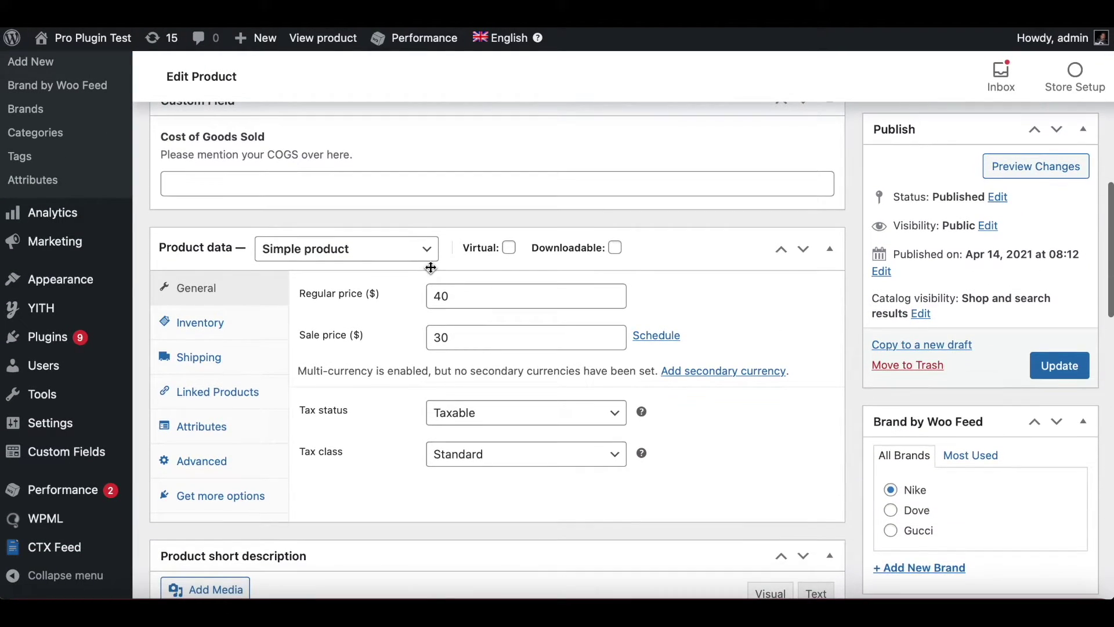
left_click(223, 324)
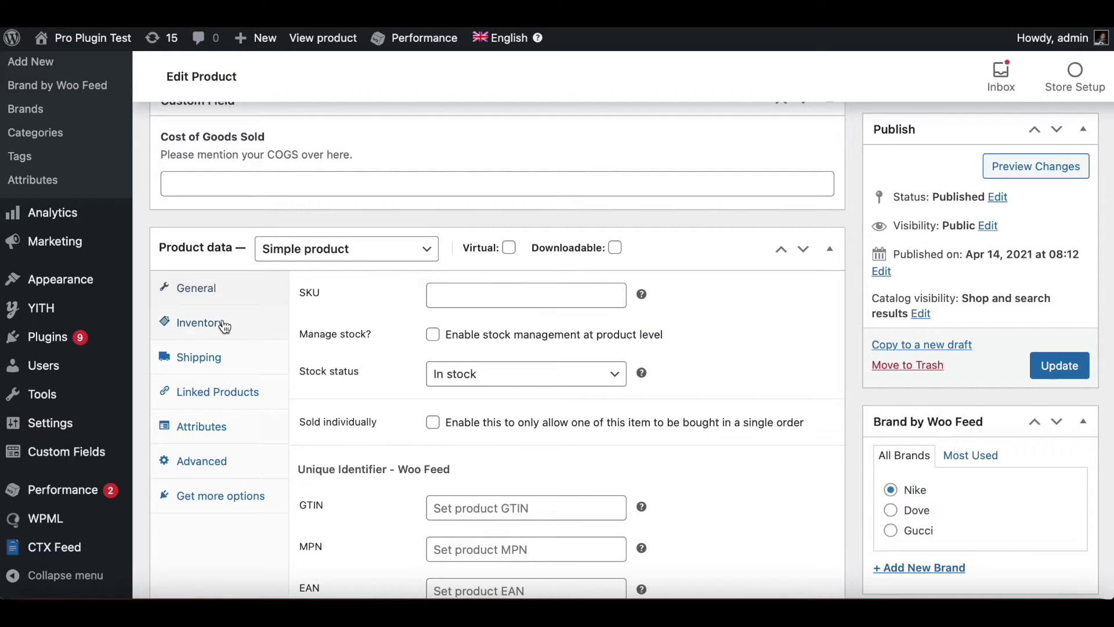
left_click(437, 337)
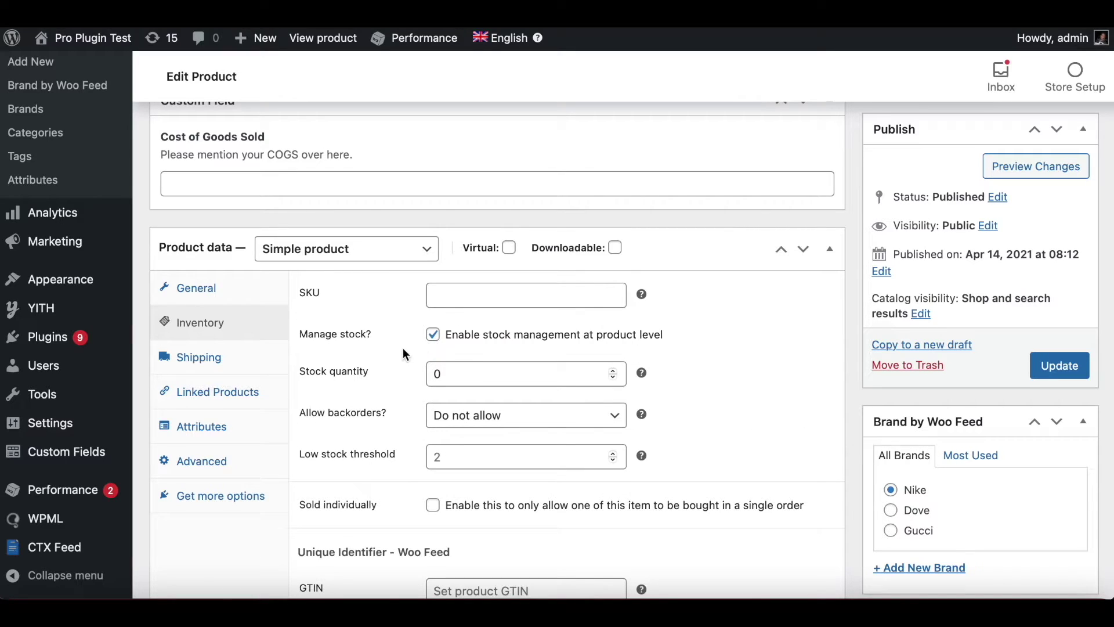
double_click(455, 375)
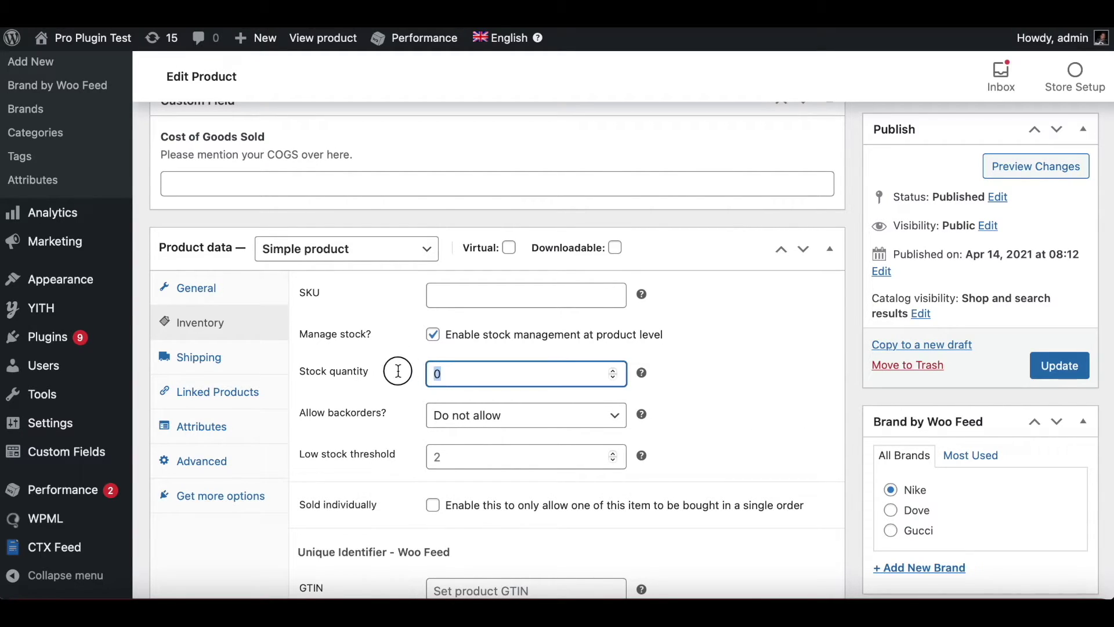
type("6")
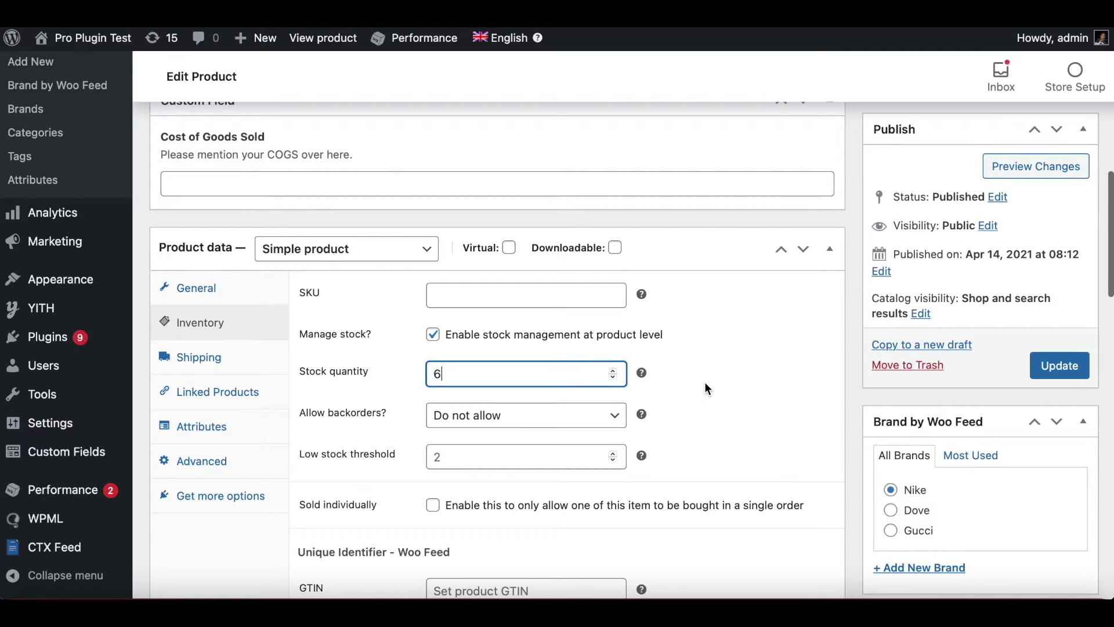
scroll(706, 385, "down", 1)
left_click(1054, 342)
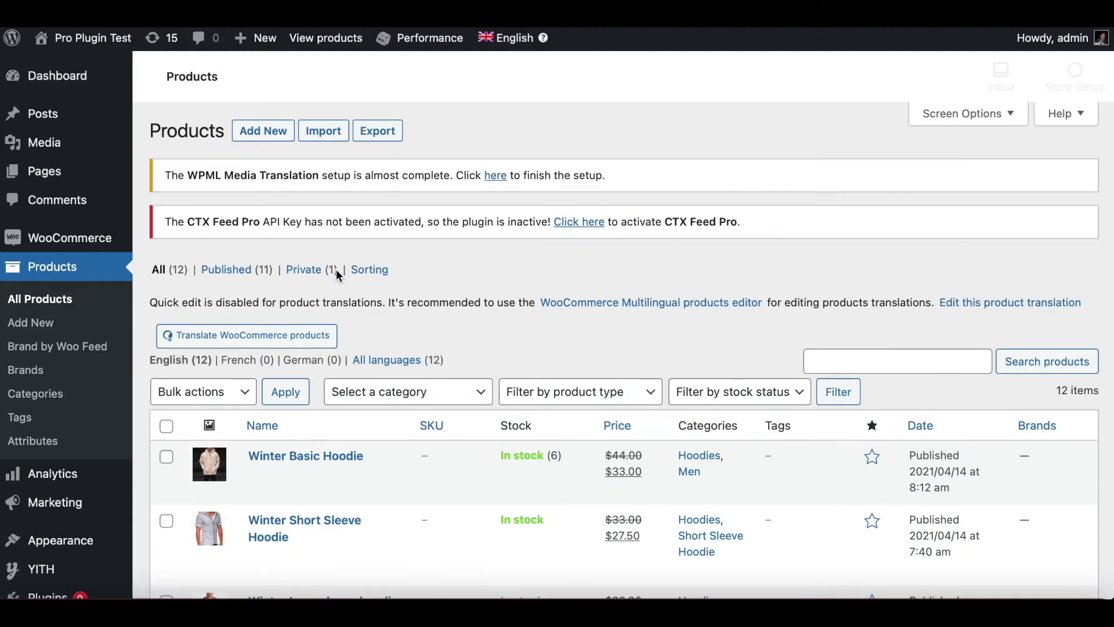
Enable Manage stock on Winter Short Sleeve Hoodie with quantity 10 and update it.
scroll(304, 275, "down", 5)
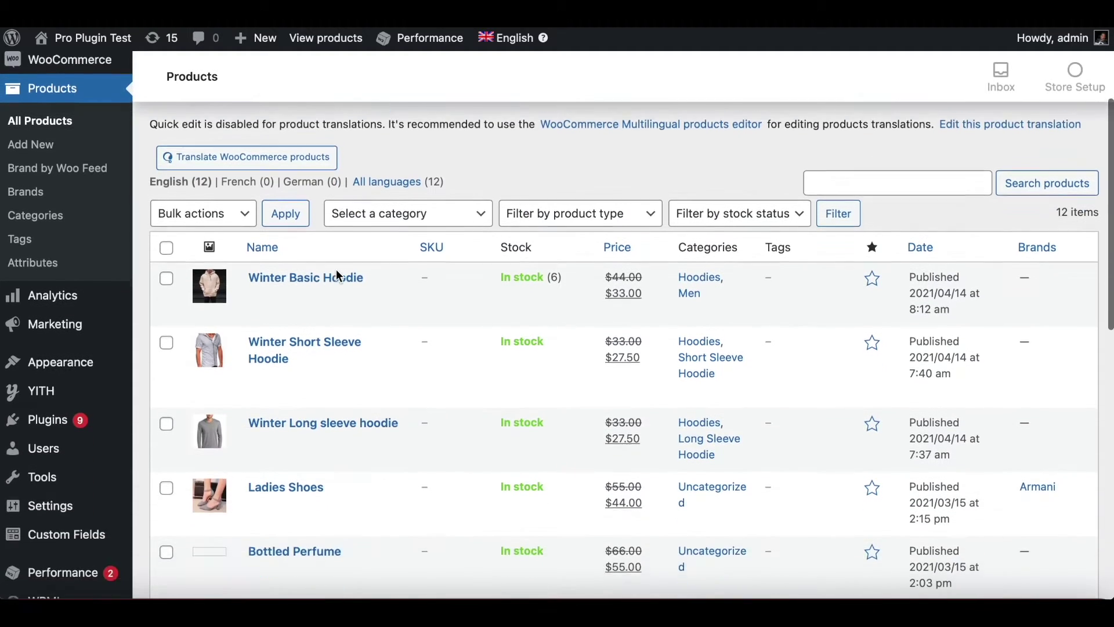
left_click(265, 336)
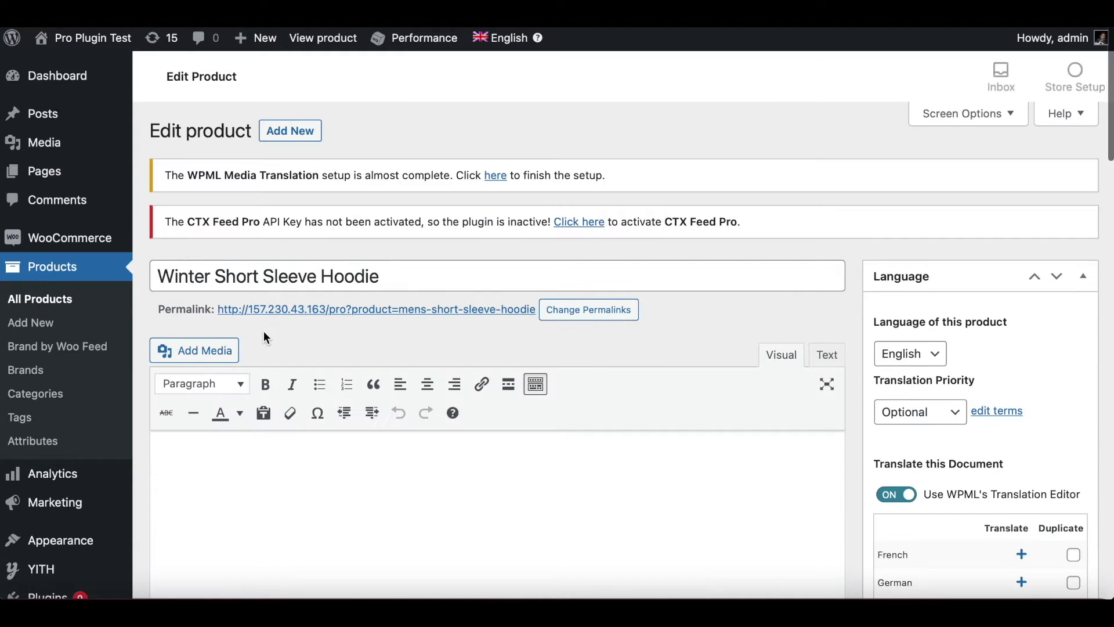
scroll(265, 337, "down", 10)
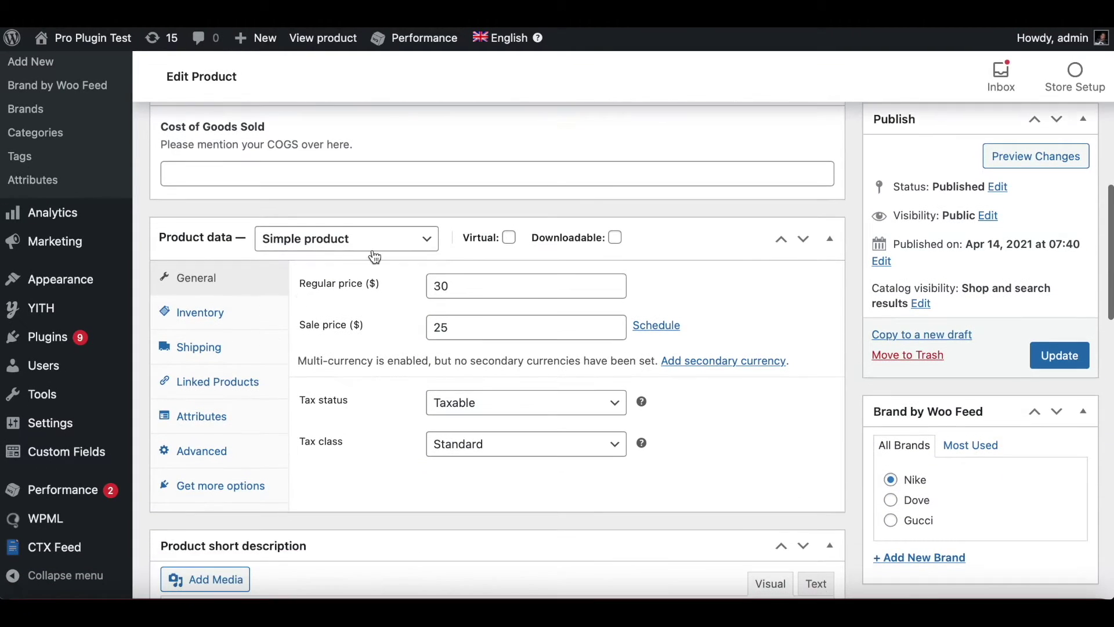
left_click(250, 316)
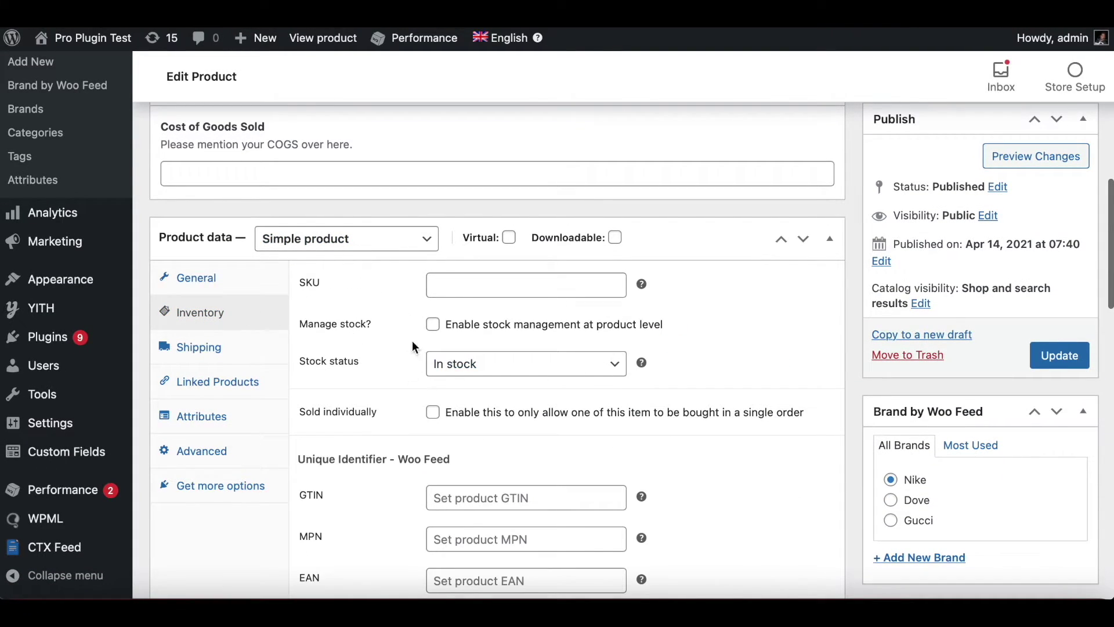
left_click(433, 324)
left_click(454, 365)
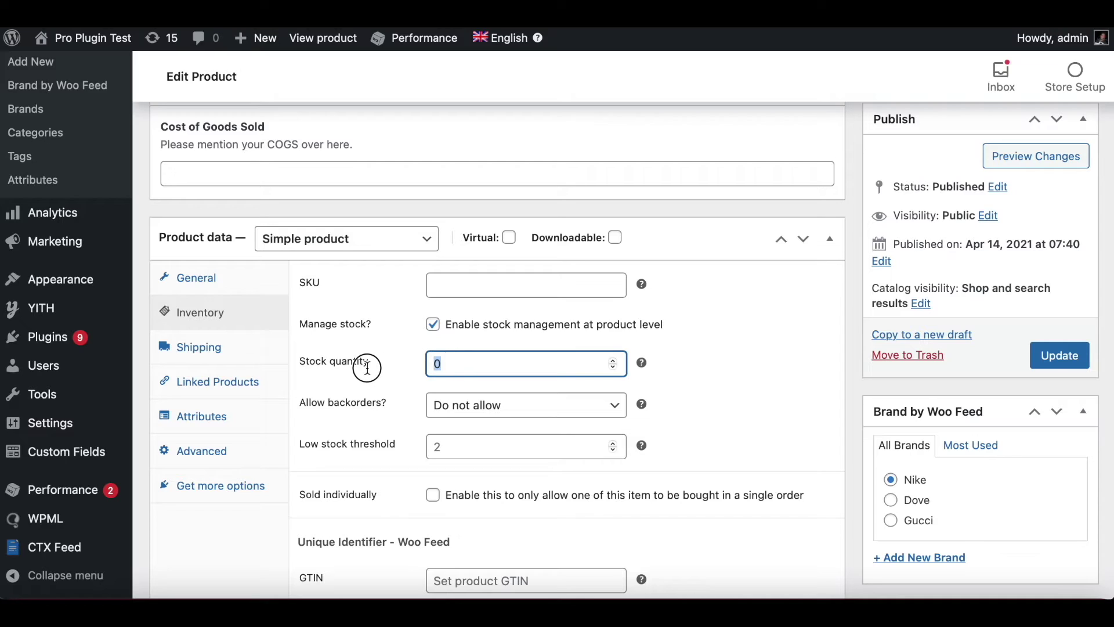
type("10")
left_click(1062, 360)
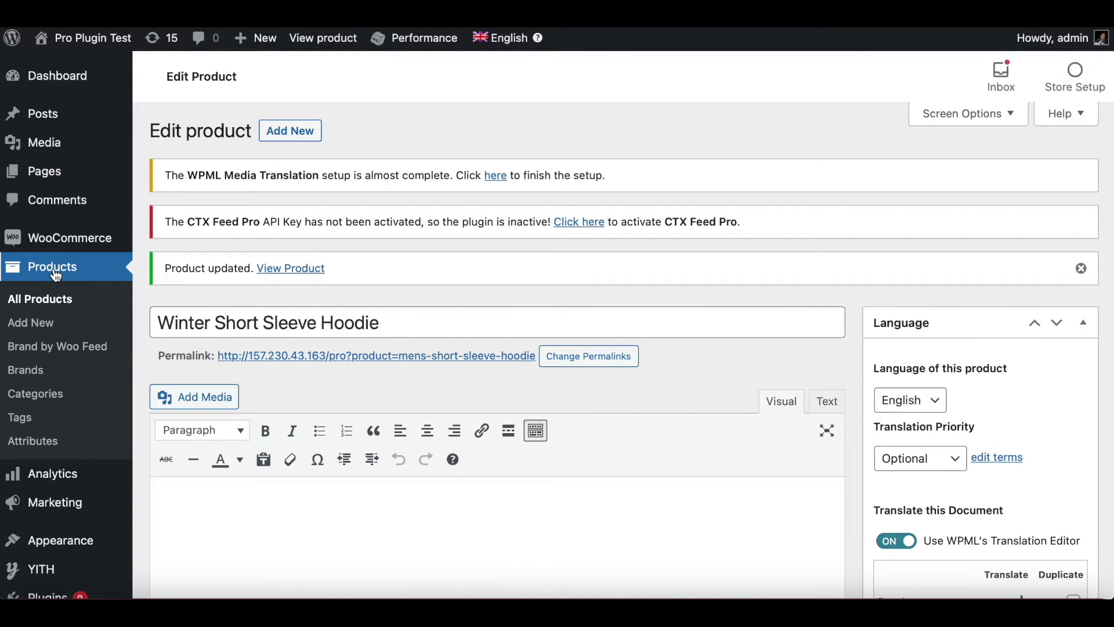
Enable stock management on the next hoodie with quantity 2 and update it.
left_click(57, 274)
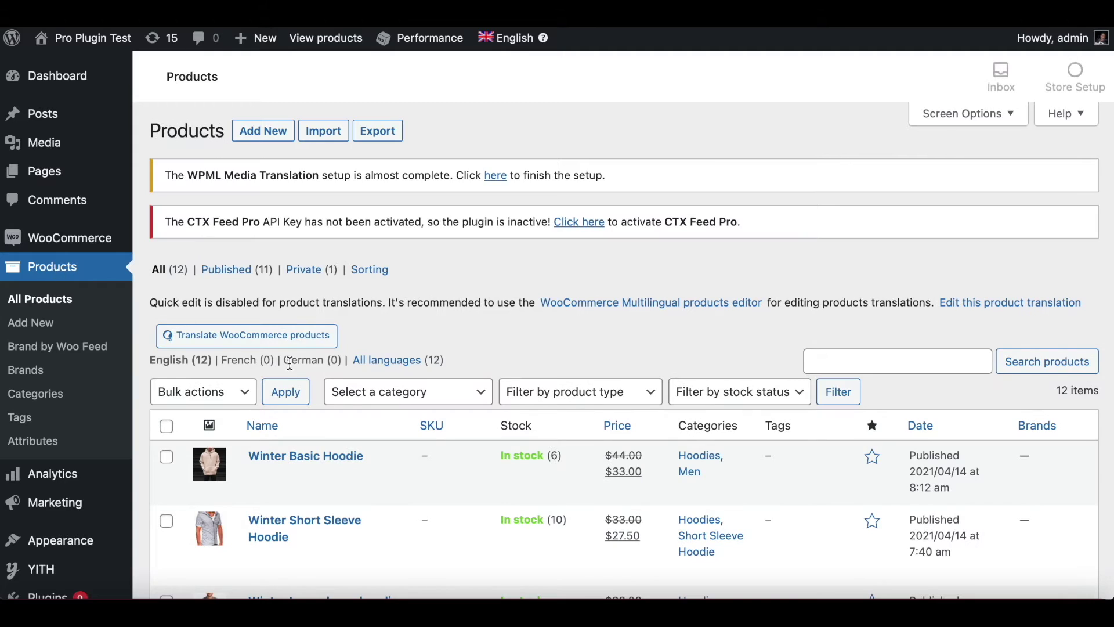
scroll(290, 361, "down", 4)
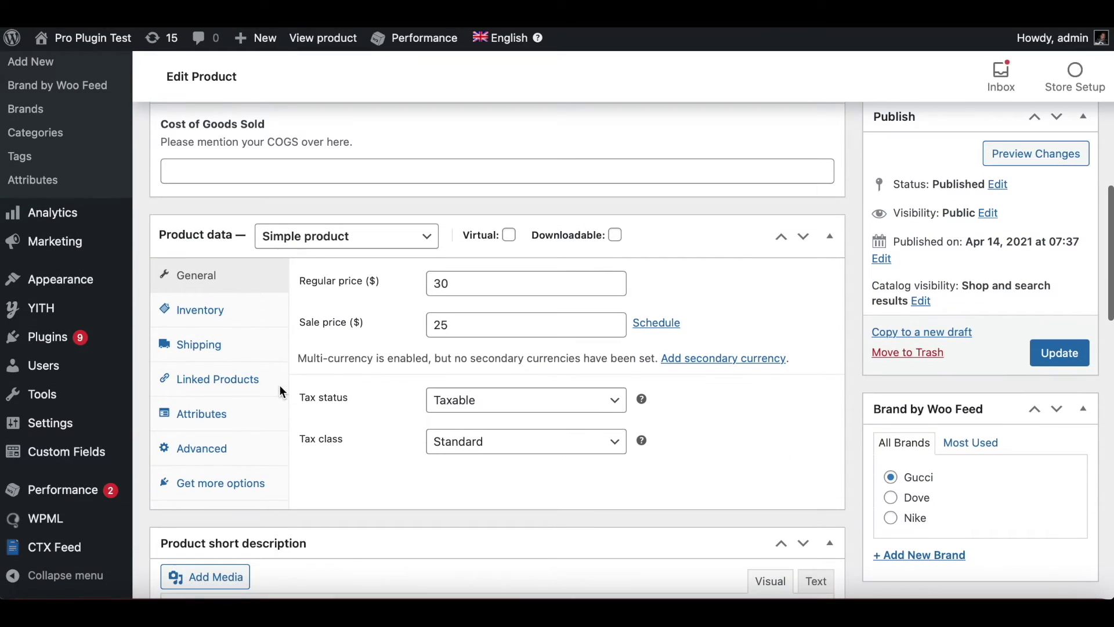
left_click(246, 314)
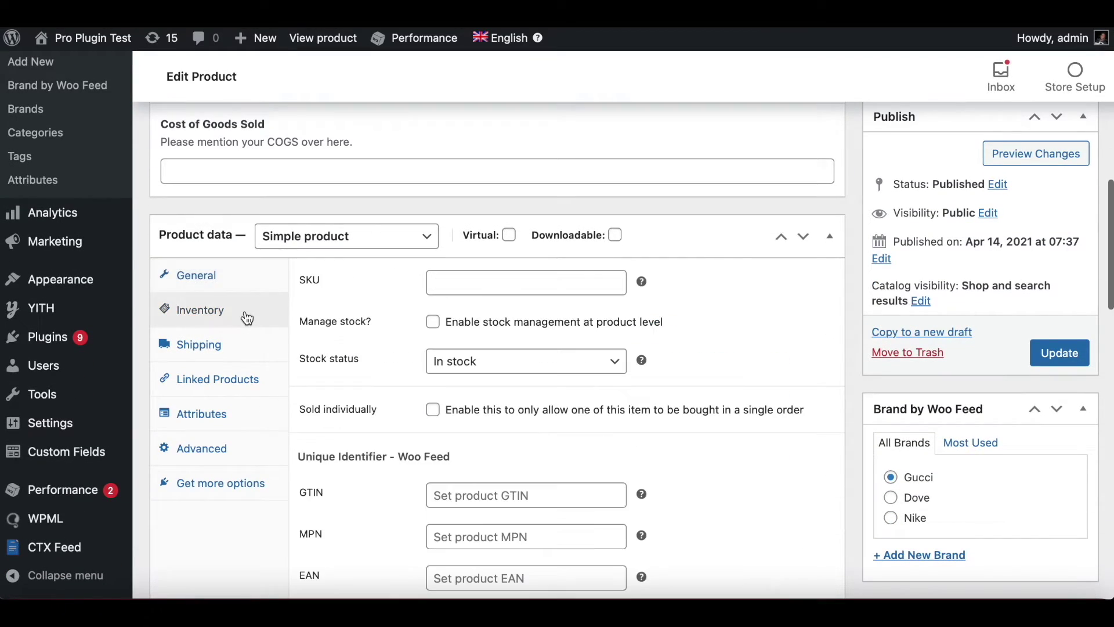
left_click(433, 322)
left_click(452, 365)
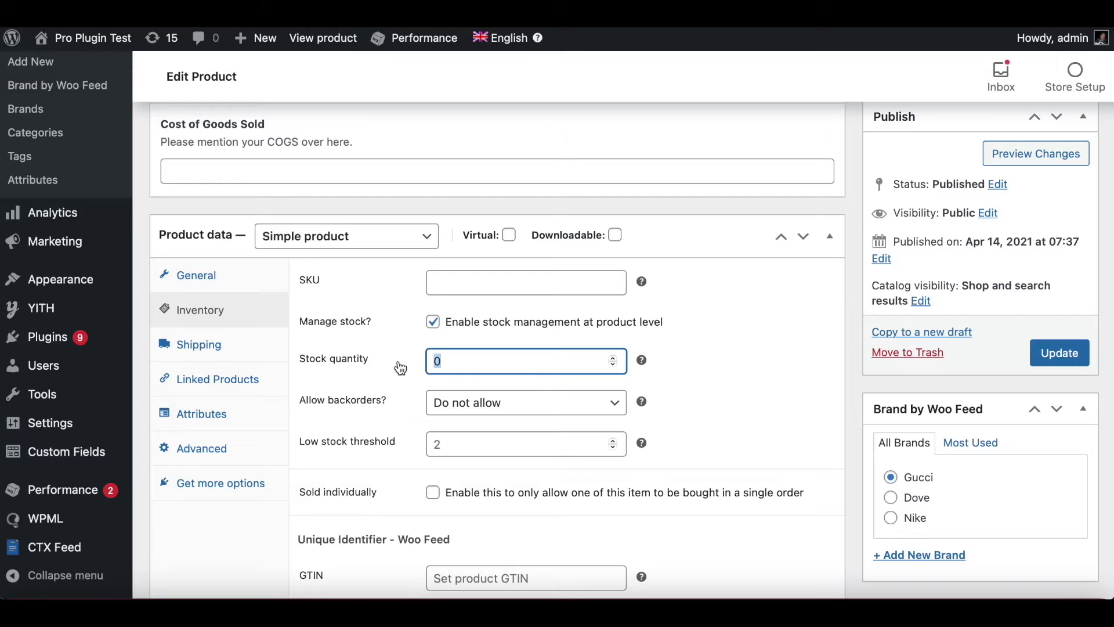
key("BackSpace")
type("2")
left_click(1053, 368)
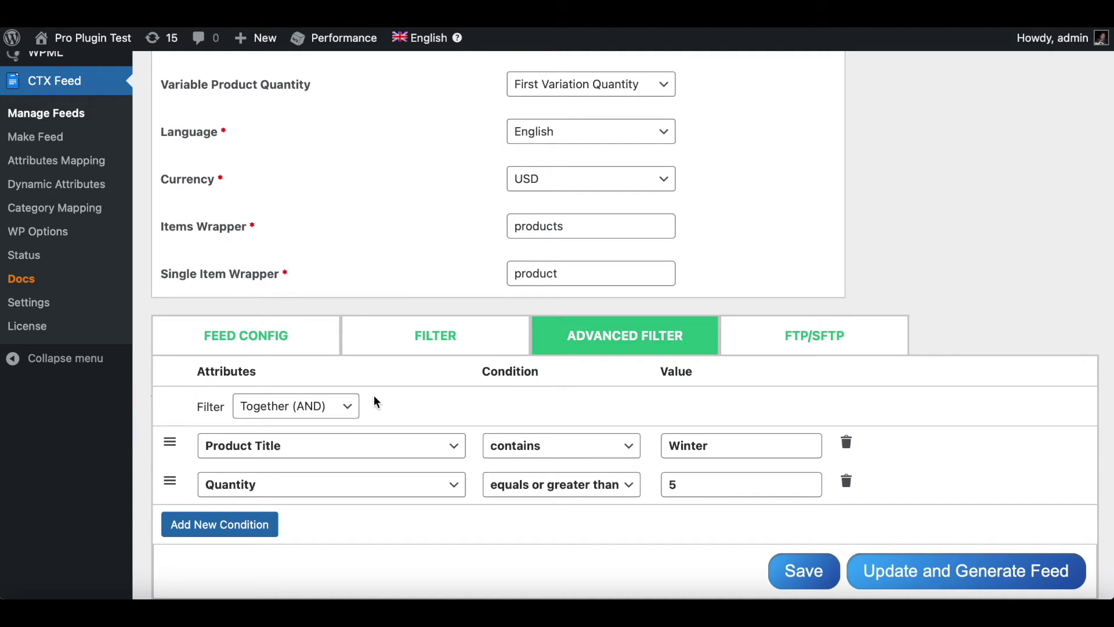
Change the Filter setting from Together (AND) to Individually (OR).
left_click(352, 410)
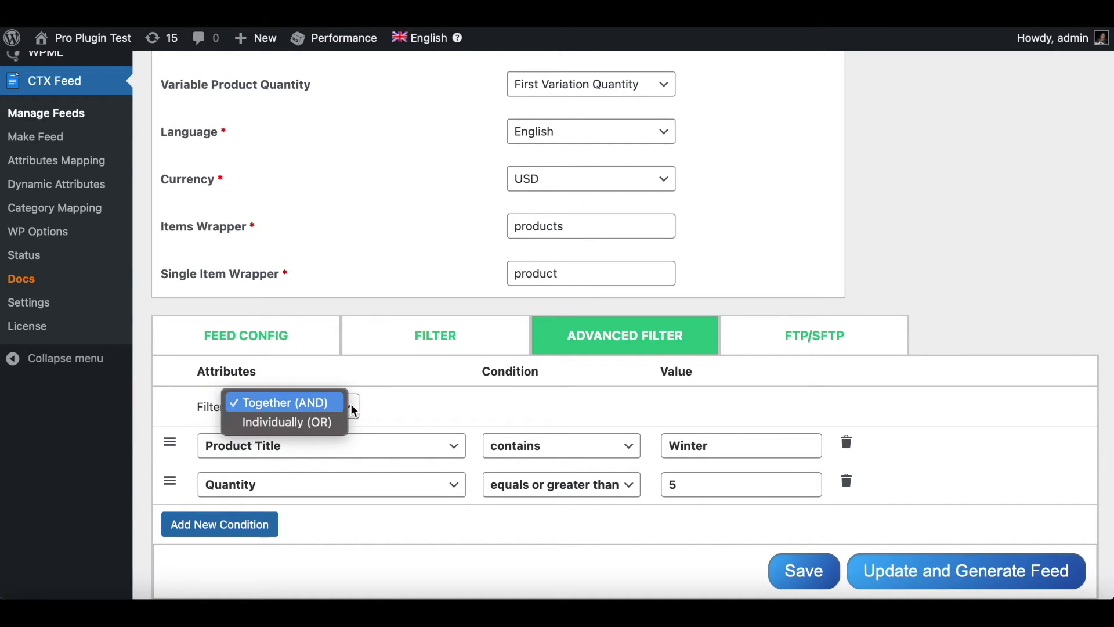
left_click(314, 422)
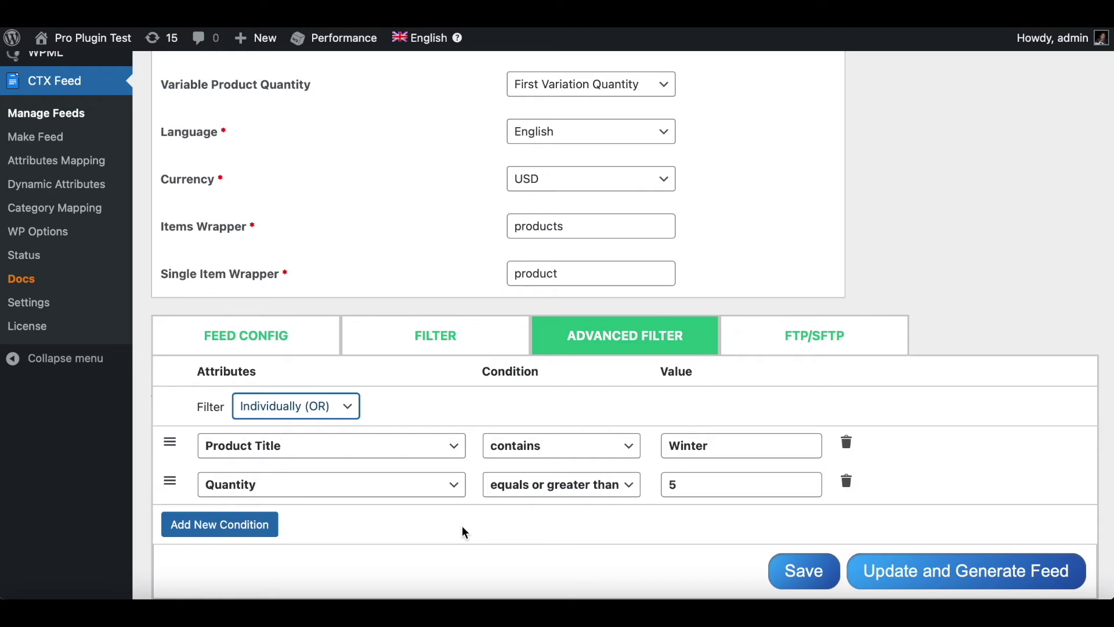
Update and generate custom1, then view its XML with three Winter hoodies and the Belt.
left_click(925, 575)
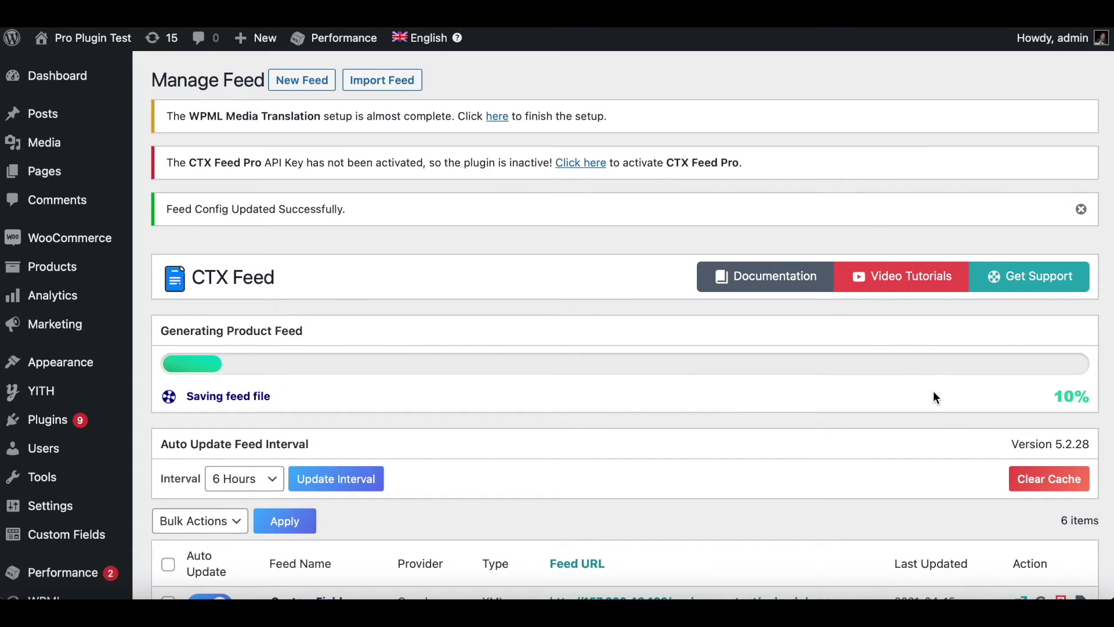
scroll(933, 415, "down", 3)
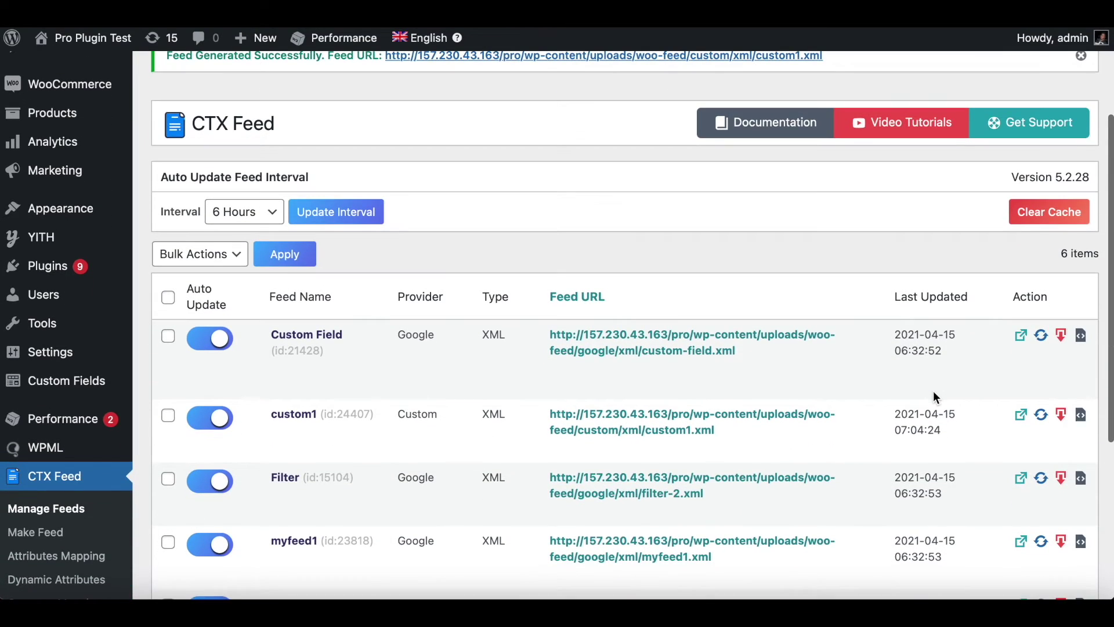
left_click(1064, 413)
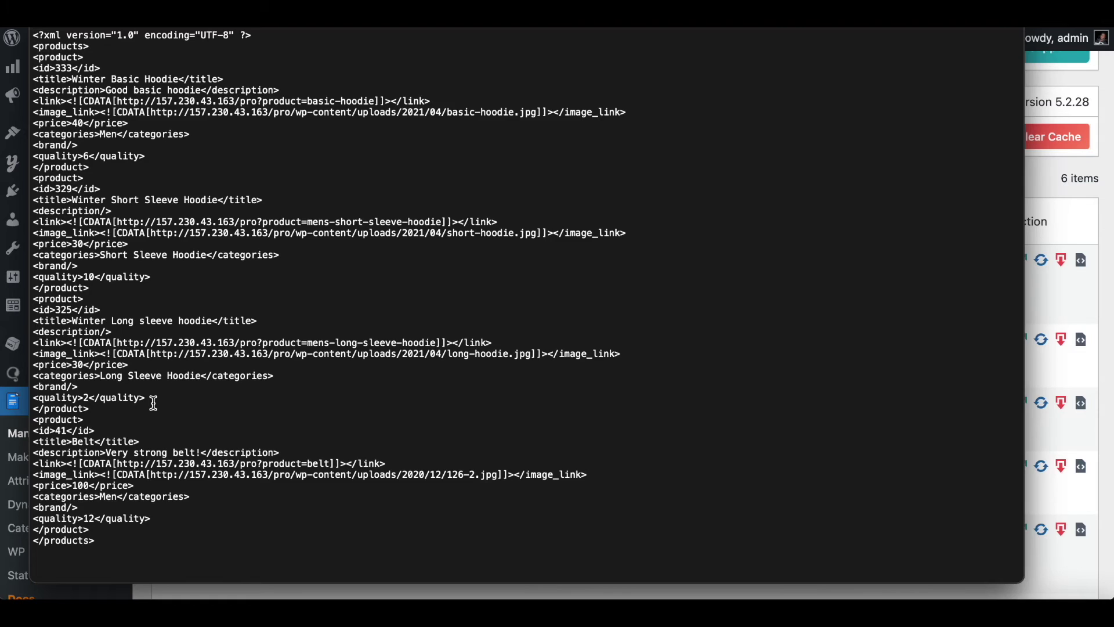
Highlight the Belt title and its quantity of 12 in the custom1 XML feed.
double_click(87, 442)
double_click(88, 518)
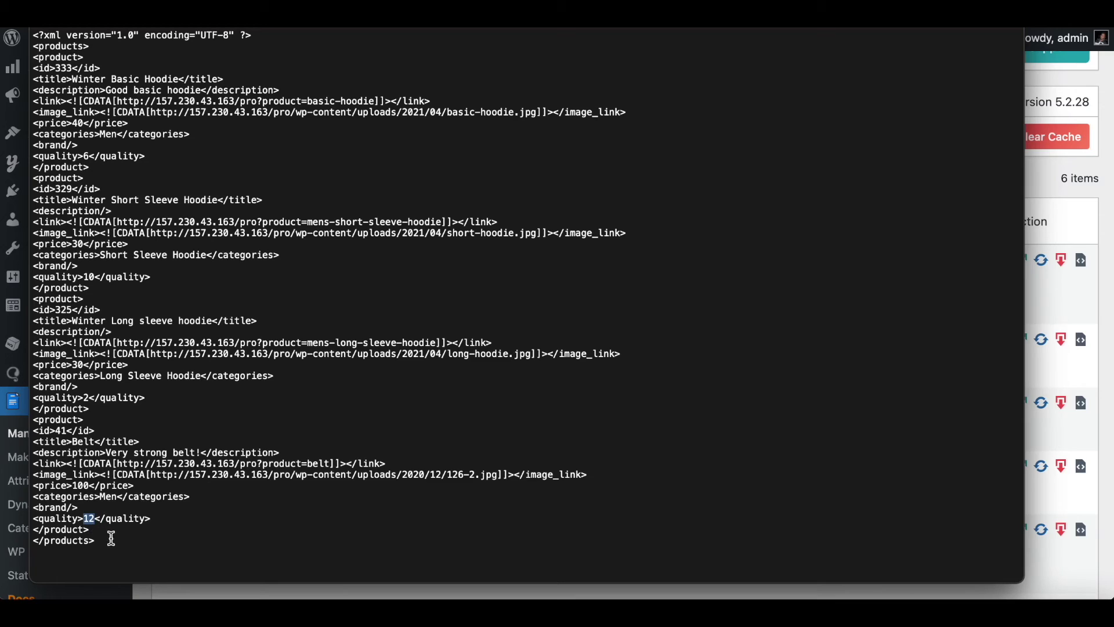